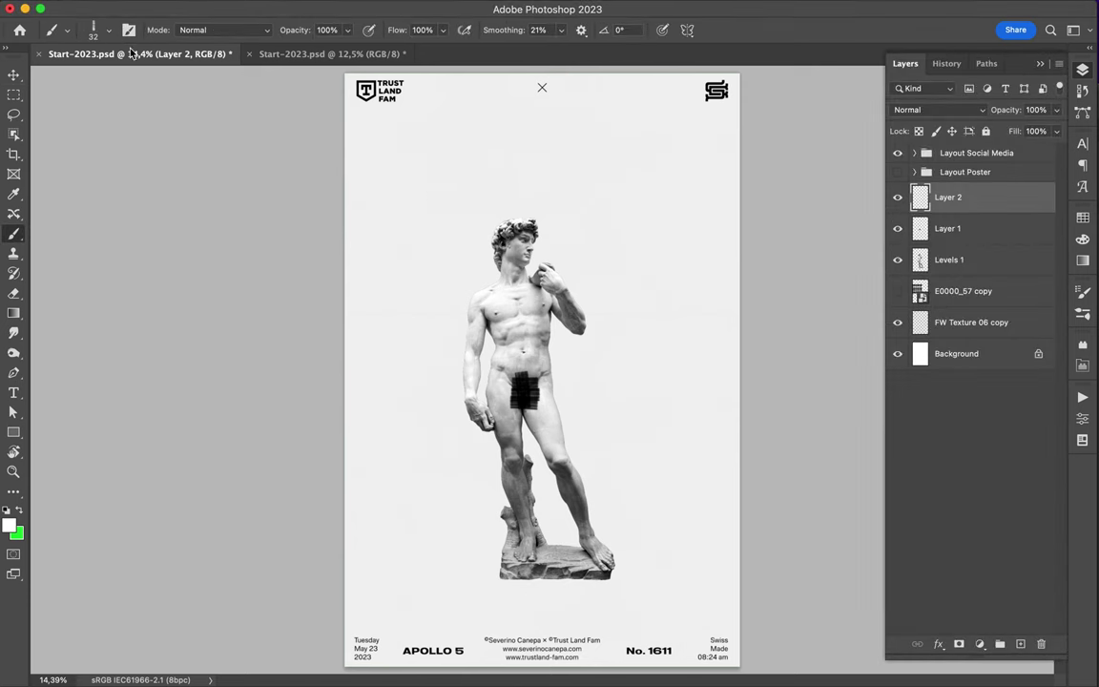
Choose a large brush preset and paint the first black DISCO bubble letter outlines
click(101, 30)
double_click(105, 224)
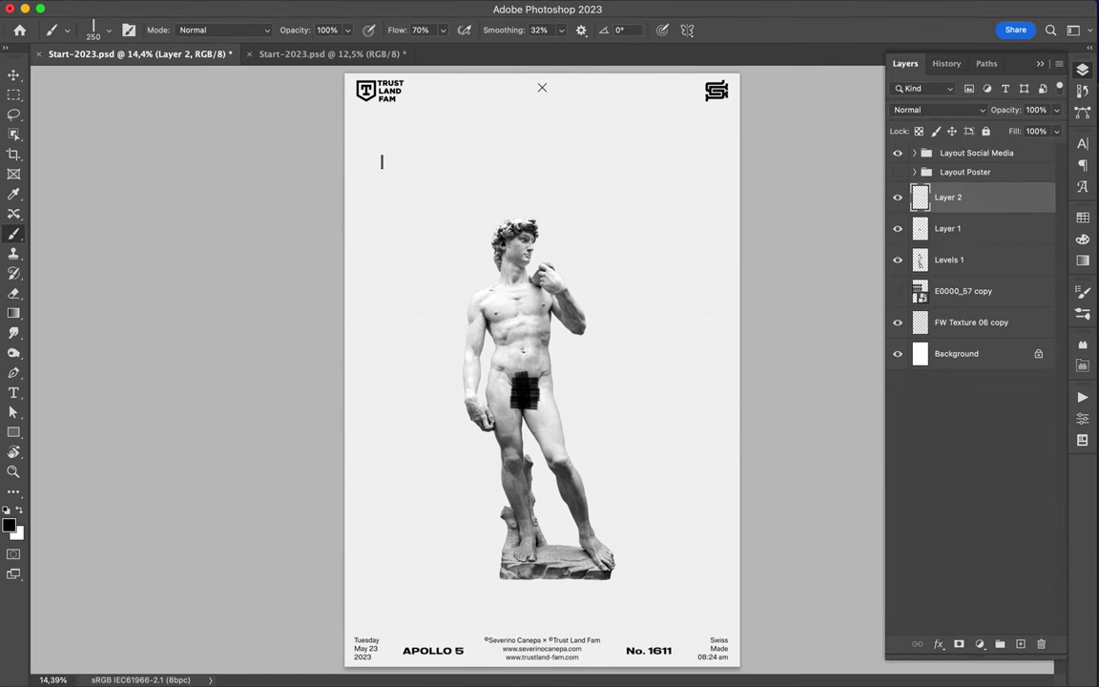
mouse_move(402, 117)
mouse_down()
mouse_move(375, 170)
mouse_move(389, 170)
mouse_move(413, 238)
mouse_up()
key(ctrl+z)
mouse_move(450, 121)
mouse_down()
mouse_move(477, 229)
mouse_move(453, 191)
mouse_up()
drag(448, 272, 468, 233)
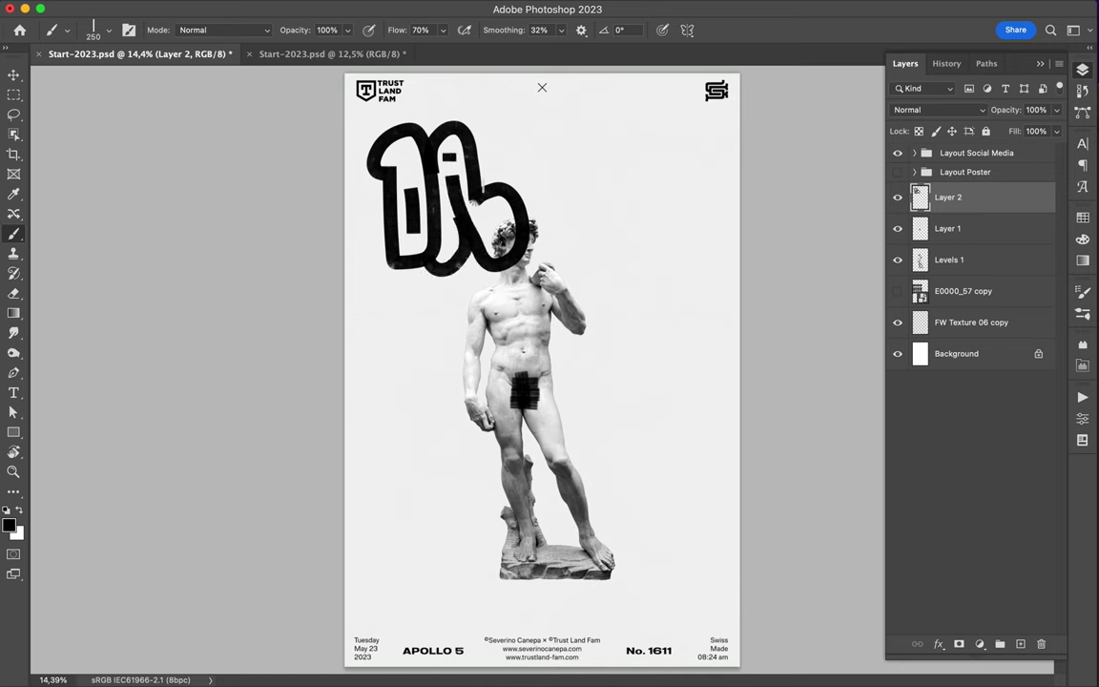
Paint the S and O letter outlines, then move Layer 2 behind the statue
mouse_move(476, 112)
mouse_down()
mouse_move(499, 165)
mouse_move(565, 160)
mouse_move(516, 252)
mouse_up()
drag(570, 151, 553, 225)
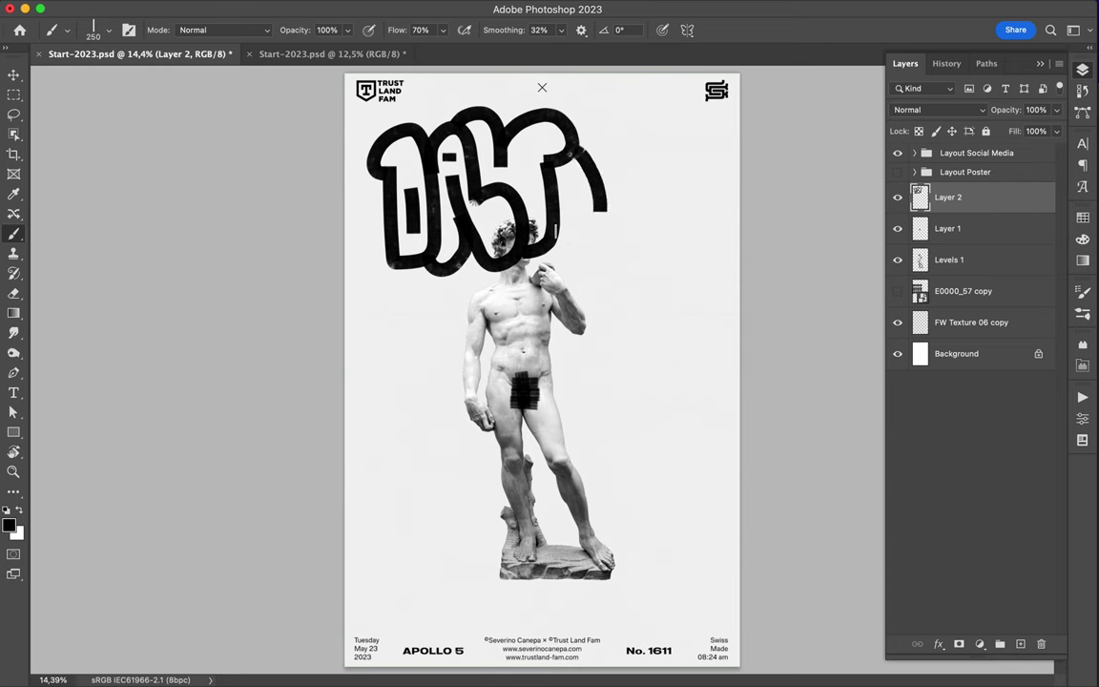
drag(545, 116, 601, 217)
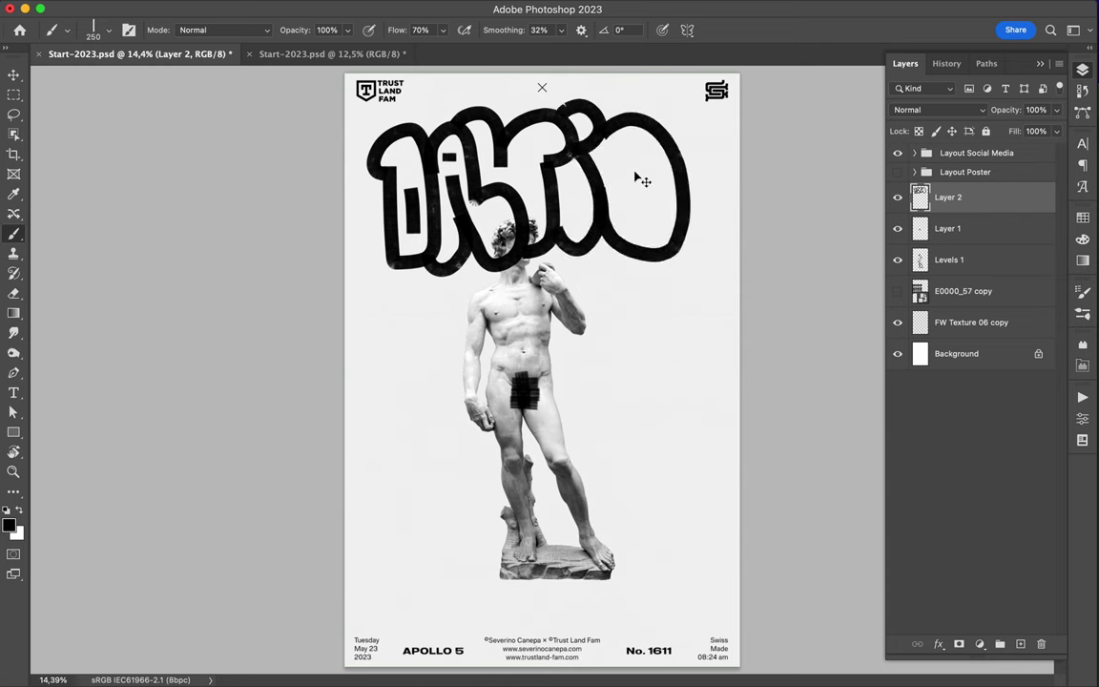
drag(633, 171, 652, 223)
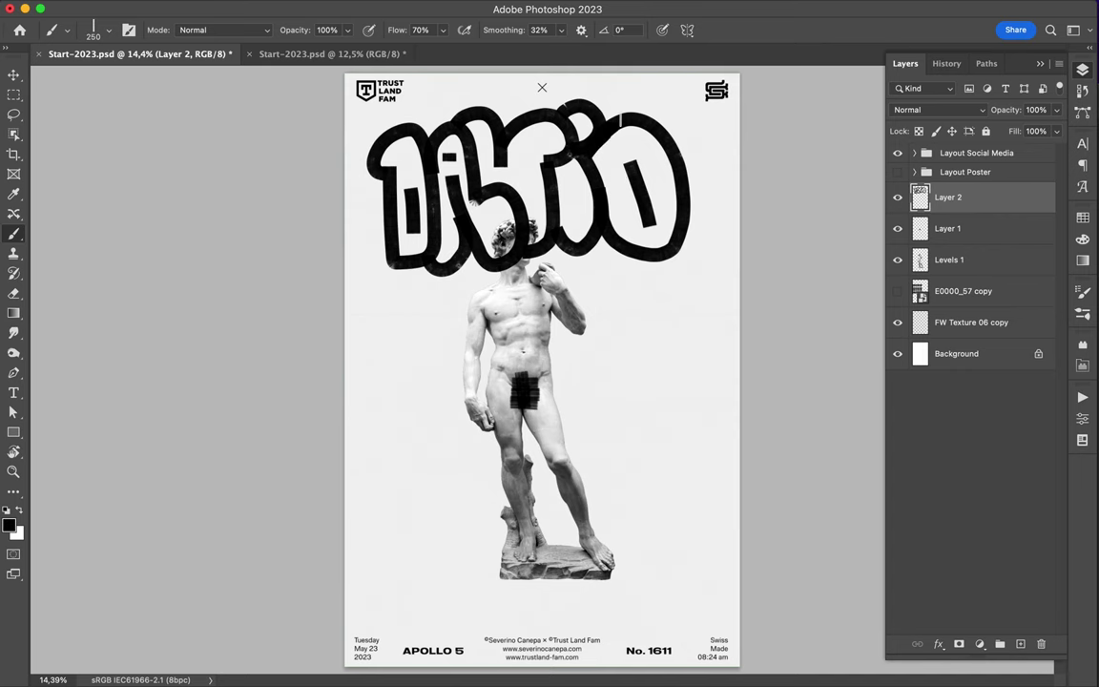
drag(948, 197, 954, 315)
On new Layer 3, paint white inside the DISCO letters with a large hard round brush, below the outlines
click(108, 30)
click(110, 272)
drag(148, 78, 170, 78)
click(19, 512)
key(ctrl+alt+shift+n)
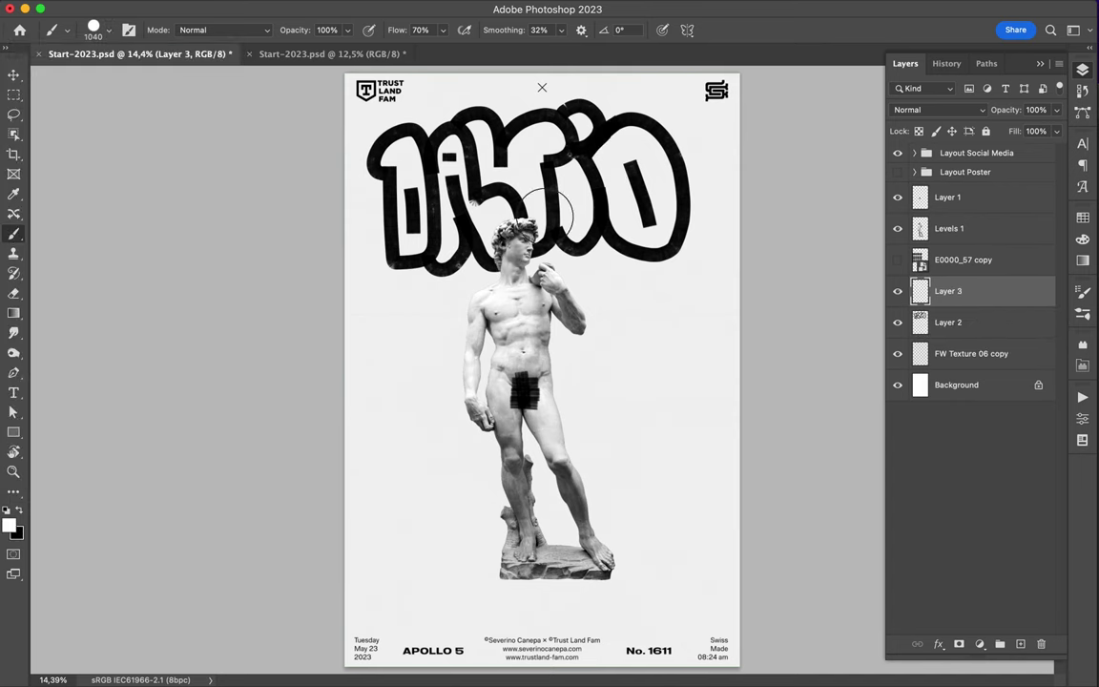
mouse_move(406, 160)
mouse_down()
mouse_move(377, 200)
mouse_move(390, 214)
mouse_move(420, 162)
mouse_move(497, 235)
mouse_move(429, 133)
mouse_move(534, 129)
mouse_move(631, 151)
mouse_move(535, 191)
mouse_move(636, 226)
mouse_move(641, 164)
mouse_move(582, 124)
mouse_up()
drag(965, 290, 959, 330)
key(v)
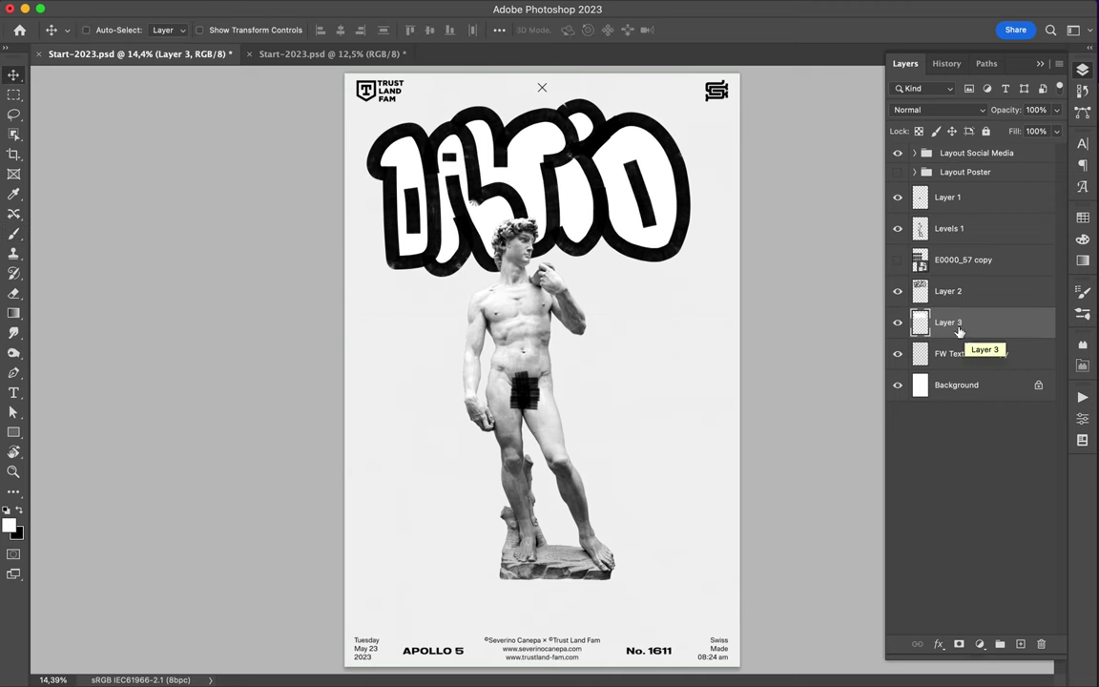
key(b)
Choose a brush preset and set the painting colour to blue
click(108, 29)
scroll(95, 286, down, 5)
scroll(95, 286, down, 5)
click(1084, 238)
click(1084, 240)
click(1025, 231)
Marquee-select the blue scribble, shift it up and right, and reset colours to black and white
scroll(542, 372, up, 2)
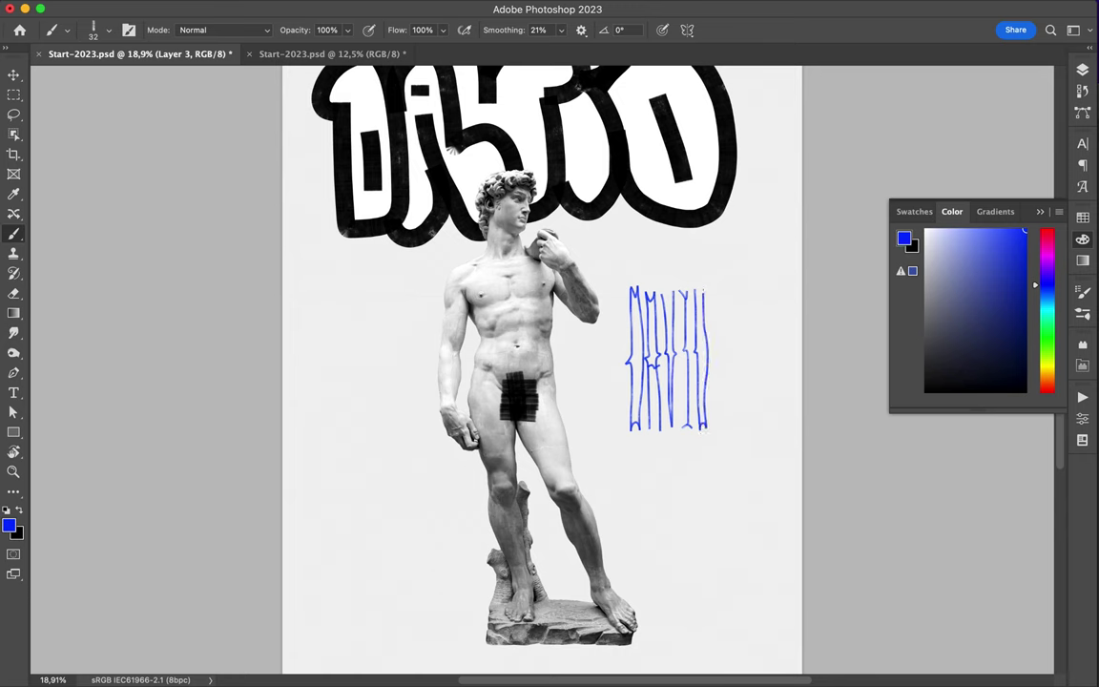
key(v)
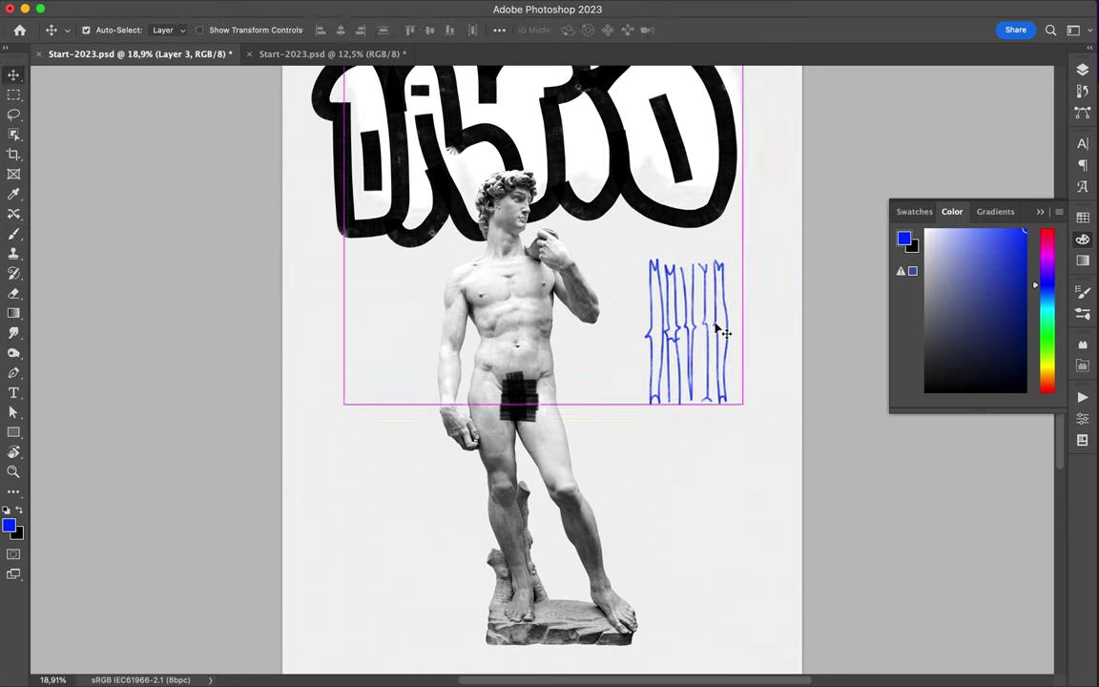
key(m)
drag(618, 270, 744, 487)
key(v)
drag(698, 345, 711, 314)
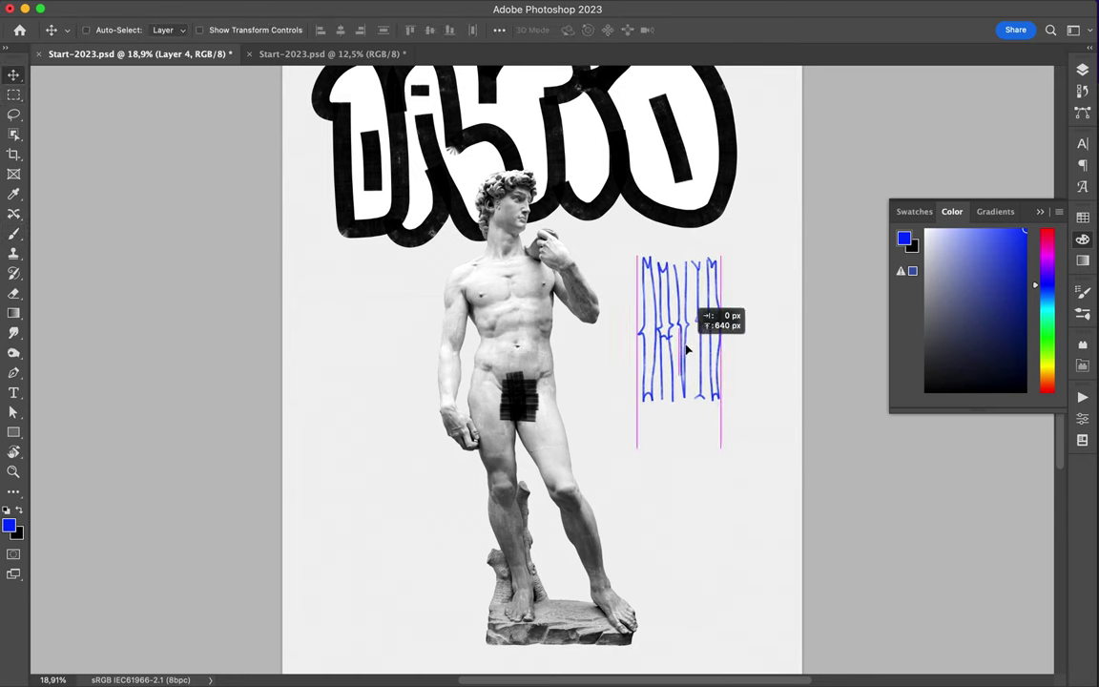
key(b)
click(111, 31)
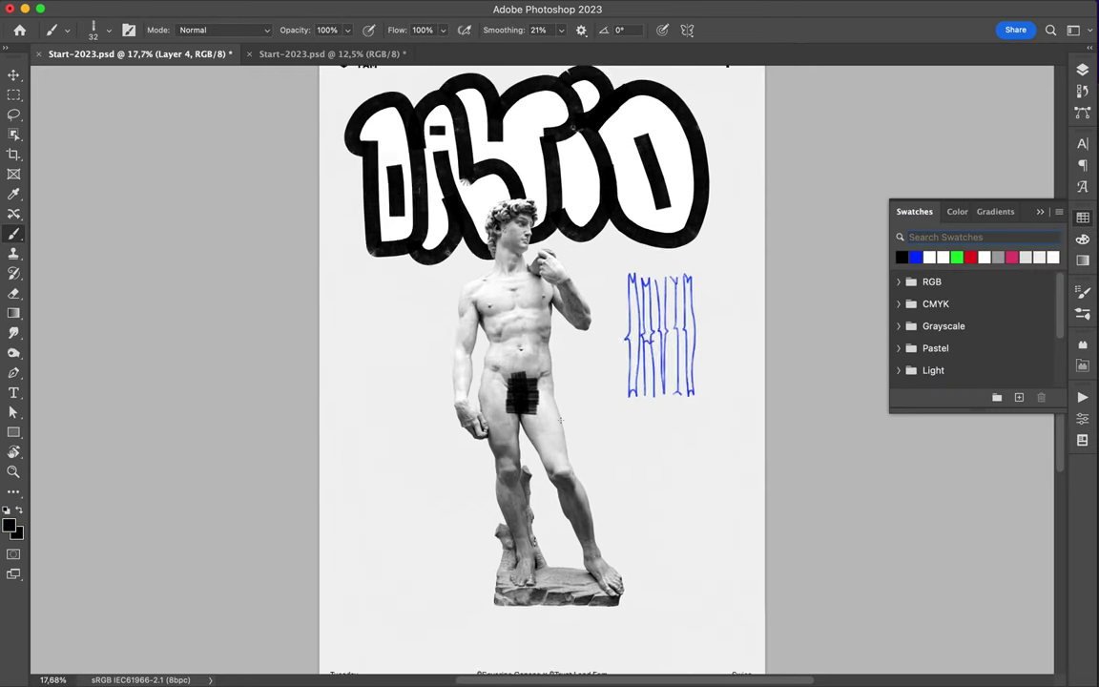
Copy a marquee rectangle of the statue's chest onto Layer 5 with Ctrl+J
scroll(542, 368, up, 2)
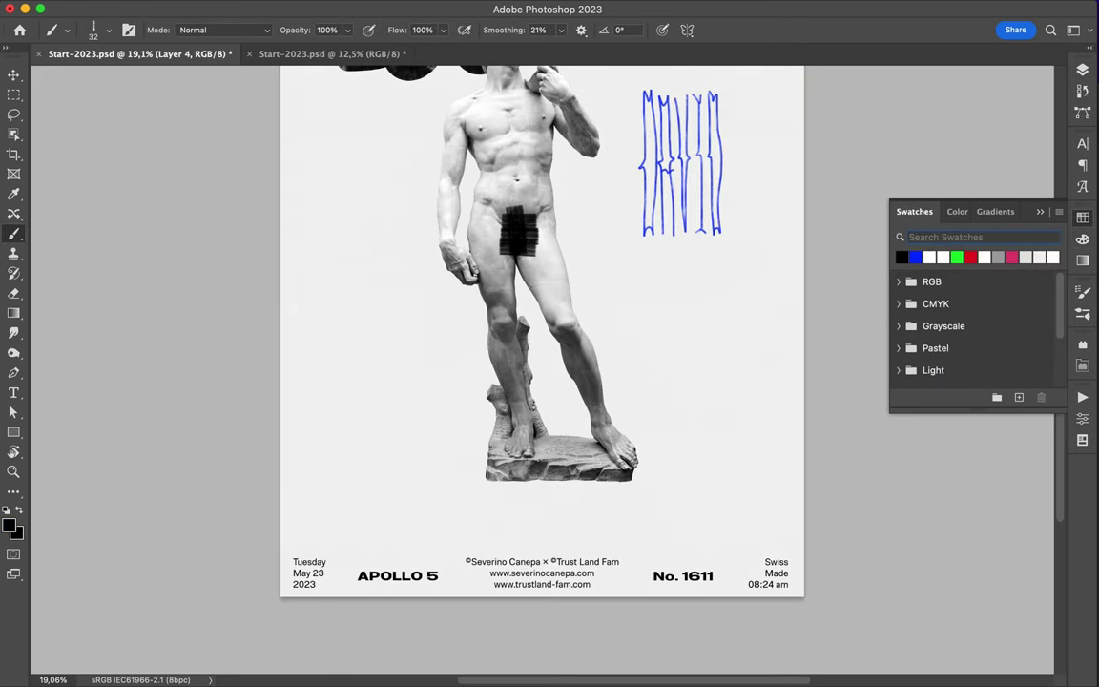
scroll(467, 387, up, 3)
key(m)
mouse_move(444, 226)
mouse_down()
mouse_move(534, 315)
mouse_move(421, 421)
mouse_up()
key(ctrl+j)
key(v)
scroll(417, 456, down, 1)
key(b)
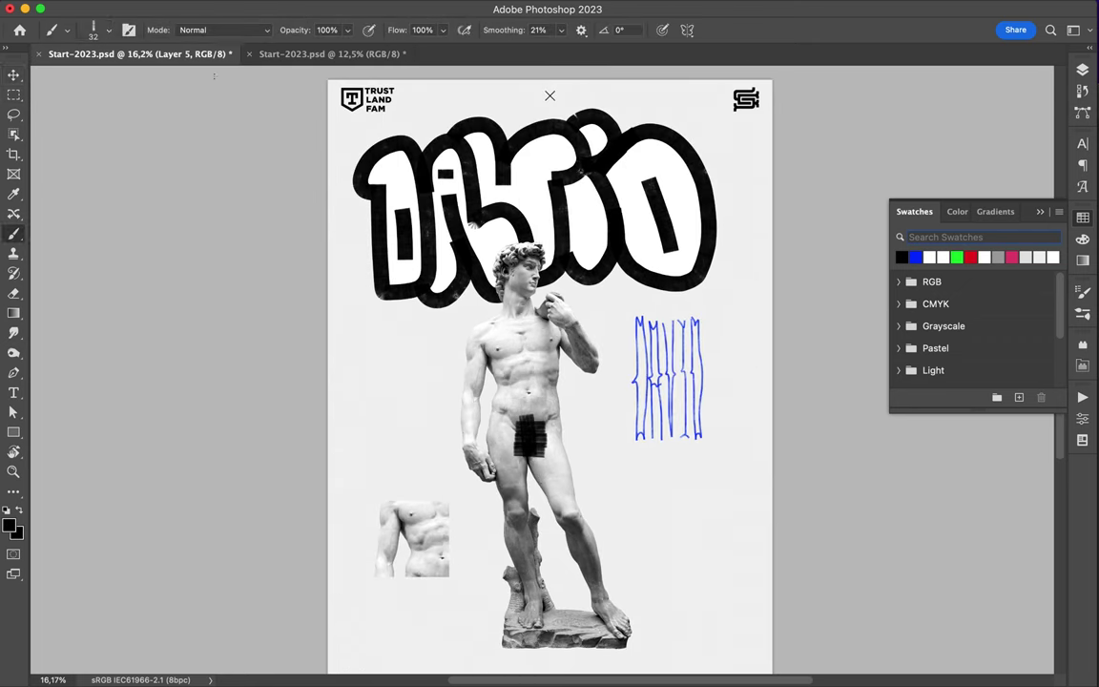
click(92, 29)
Paint a wide white band just above the footer text
scroll(339, 597, down, 5)
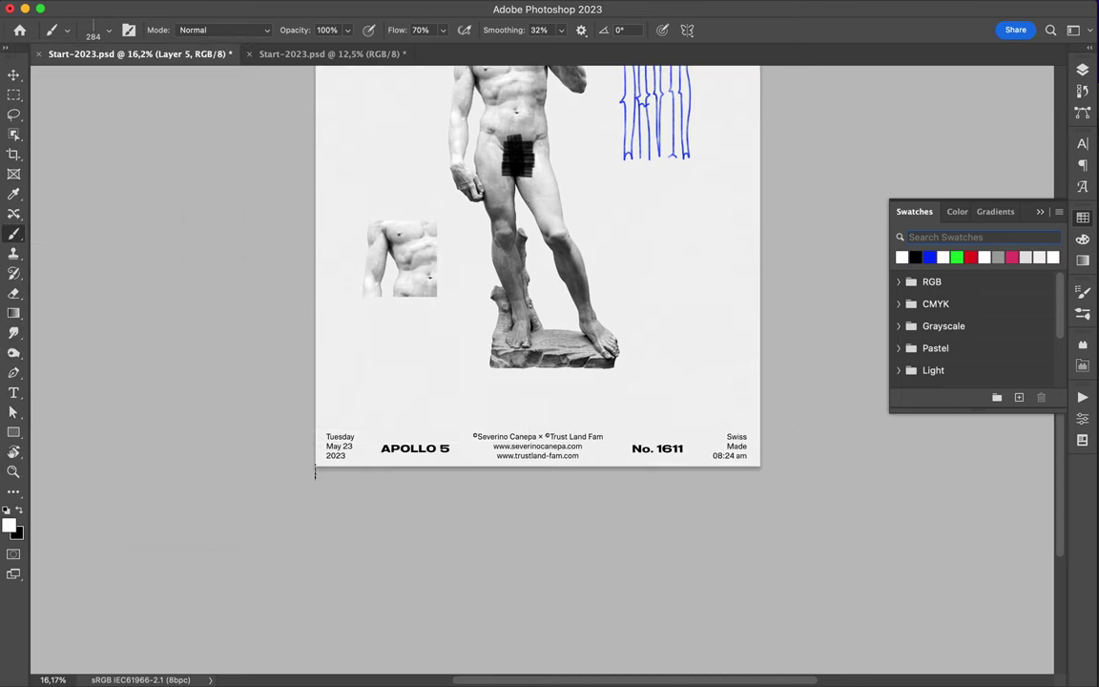
drag(315, 447, 790, 448)
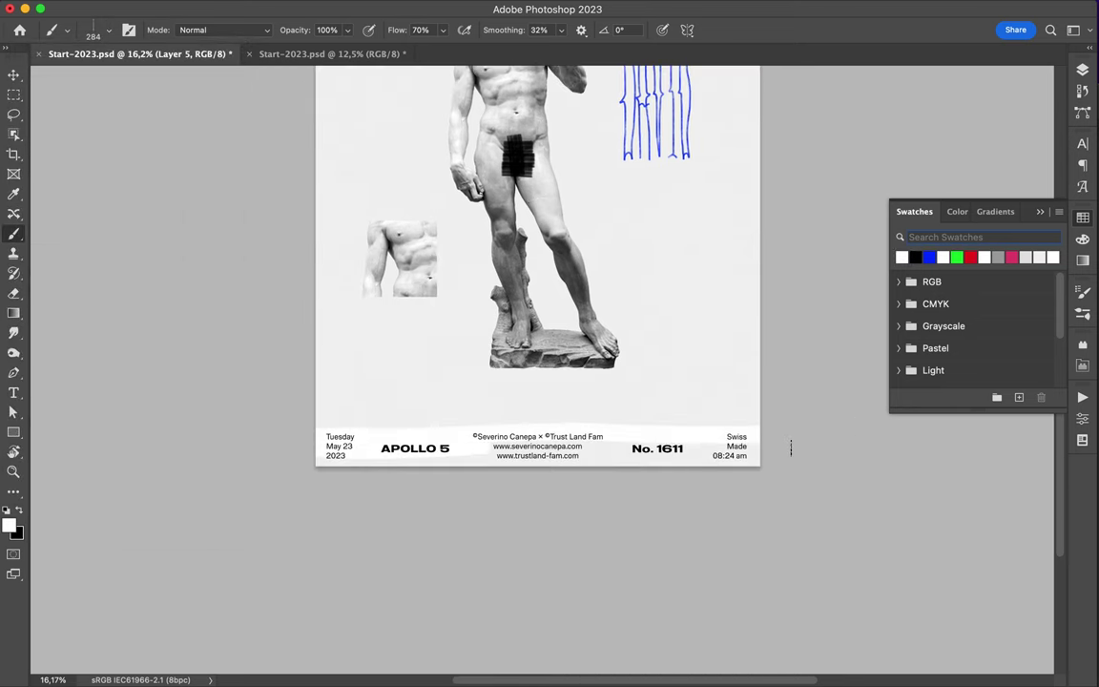
drag(379, 445, 656, 448)
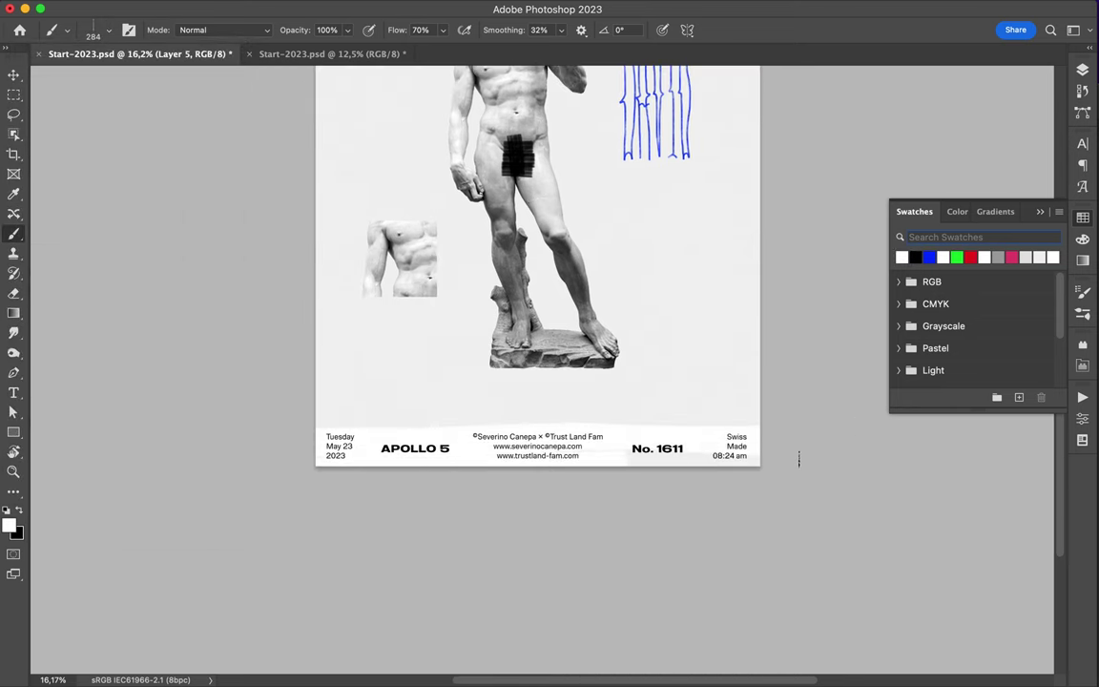
drag(383, 422, 704, 412)
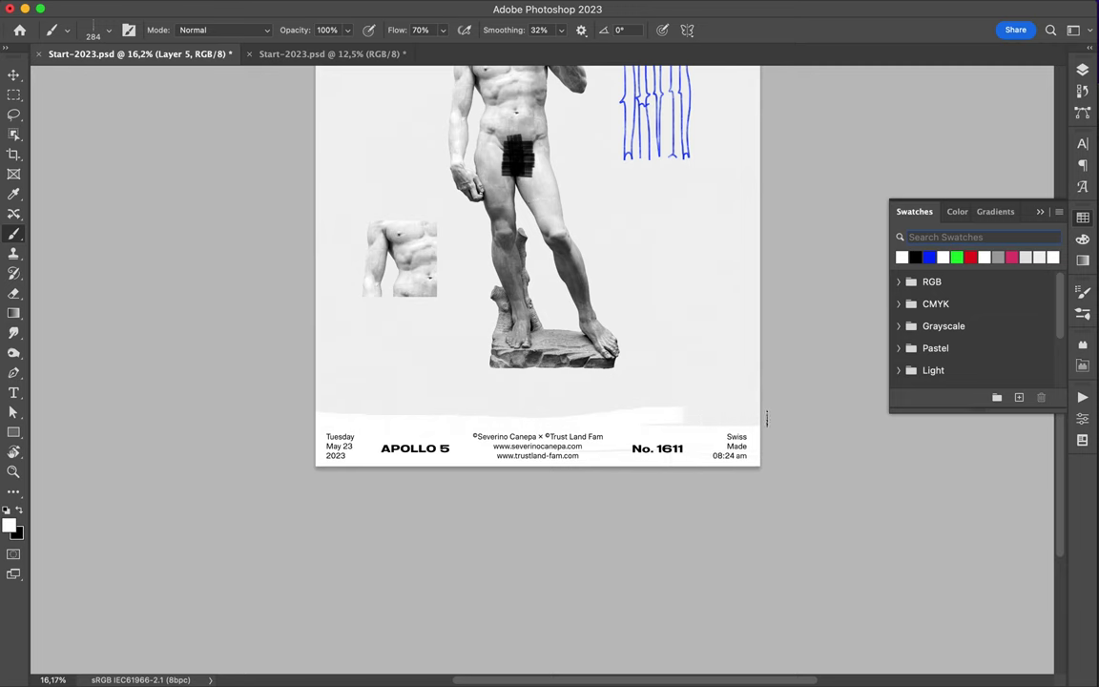
drag(361, 417, 792, 410)
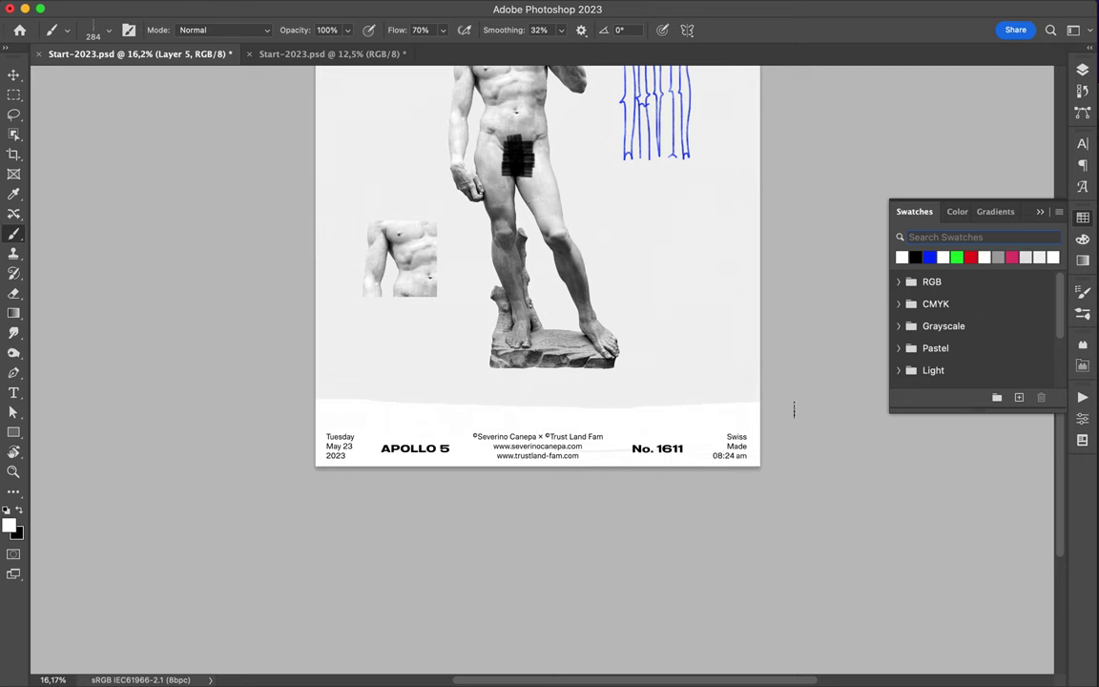
Shift the blue scribble slightly left and add a new empty layer
scroll(792, 410, up, 5)
scroll(591, 256, down, 2)
key(v)
drag(591, 256, 593, 271)
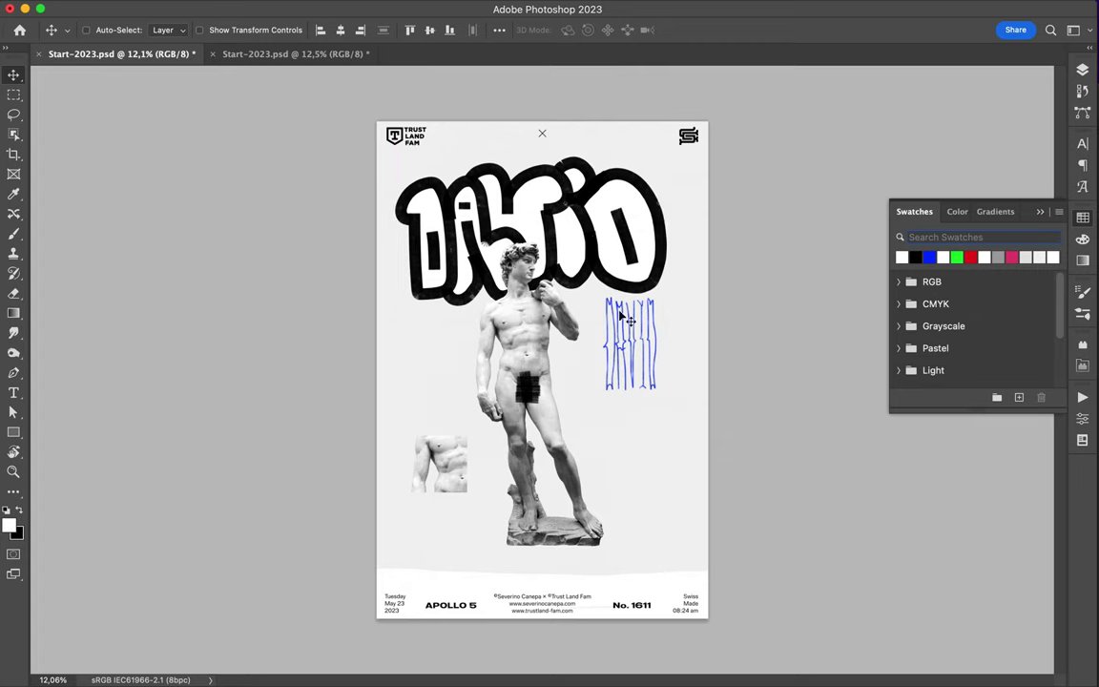
scroll(610, 315, up, 3)
mouse_move(648, 343)
mouse_down()
mouse_move(685, 355)
mouse_move(675, 356)
mouse_up()
scroll(689, 439, down, 2)
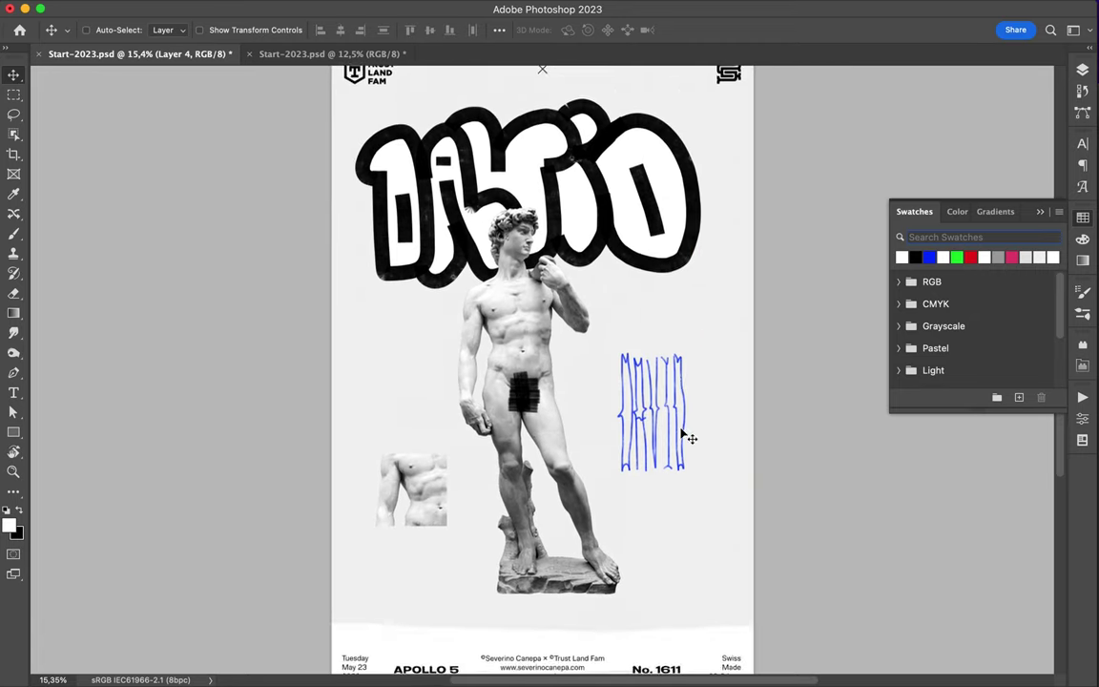
scroll(689, 439, up, 1)
key(b)
key(F7)
click(1020, 644)
Draw a blue-filled ellipse left of the statue's shoulder and rasterize its layer
right_click(14, 432)
click(67, 400)
drag(417, 326, 480, 384)
click(167, 29)
click(98, 112)
key(F7)
right_click(949, 196)
click(839, 481)
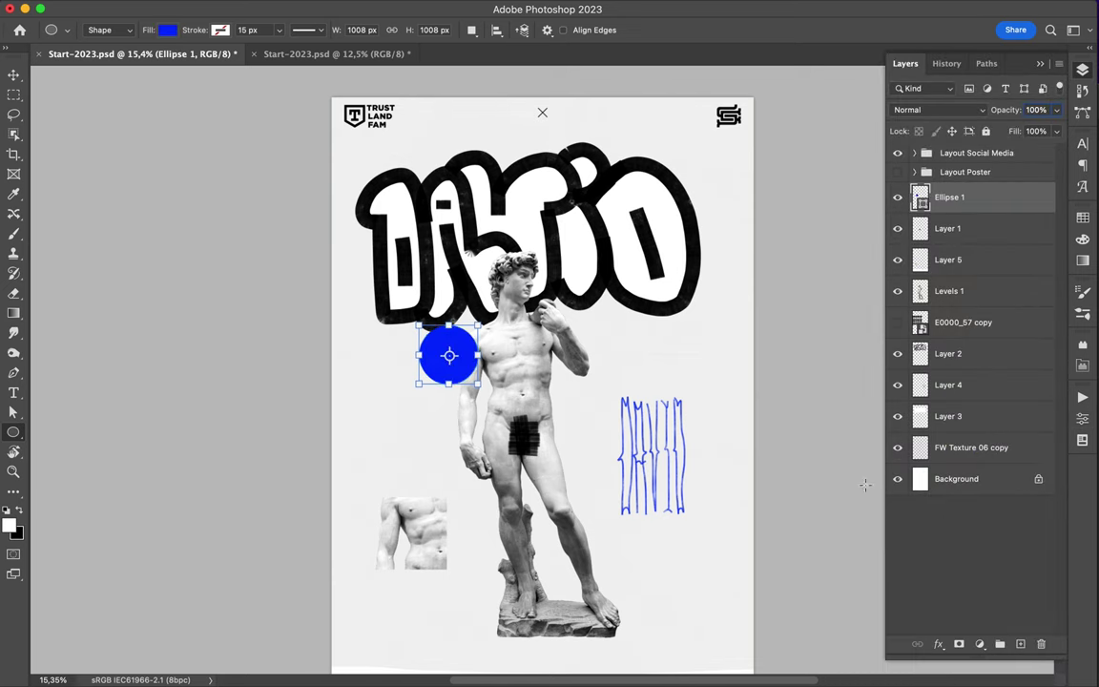
Roughen the circle's edge with a soft blue halo using the Dirty Wash brush
key(b)
key(F7)
click(902, 257)
click(60, 30)
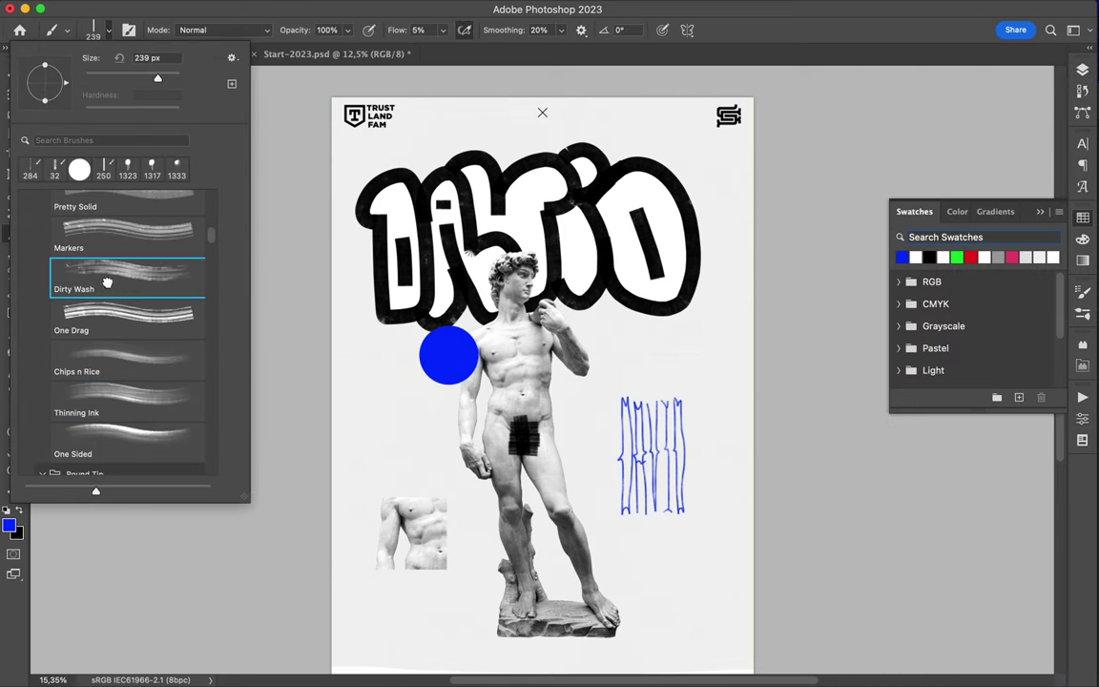
click(110, 315)
scroll(435, 332, up, 2)
mouse_move(435, 334)
mouse_down()
mouse_move(332, 349)
mouse_move(350, 273)
mouse_move(370, 346)
mouse_move(350, 353)
mouse_move(429, 336)
mouse_up()
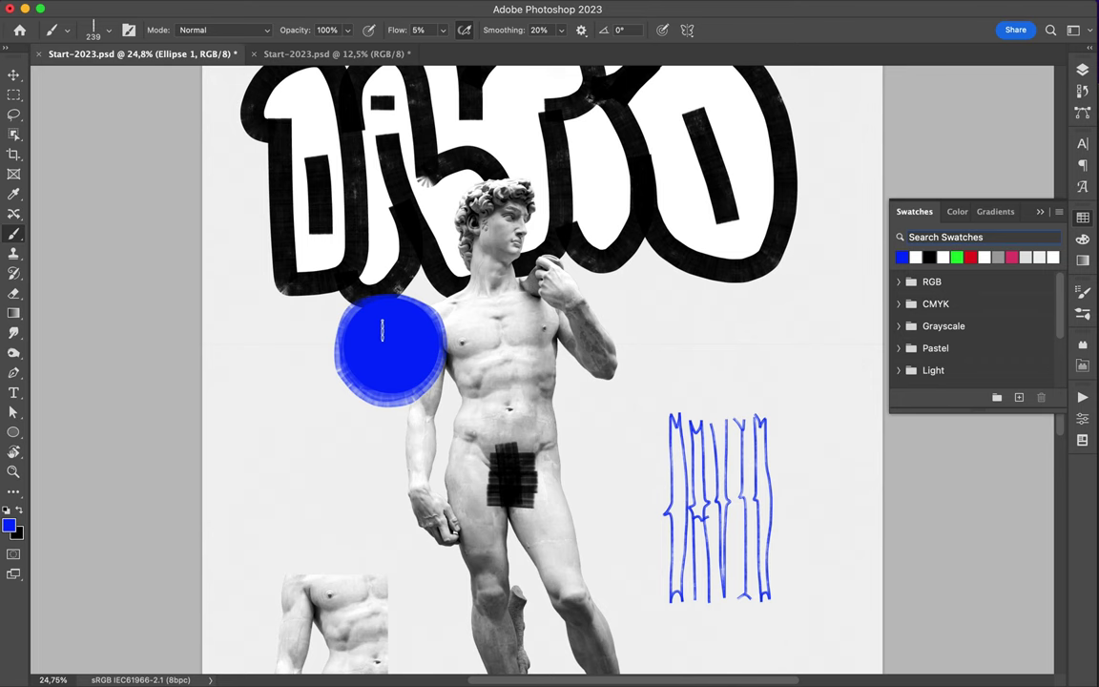
Add a new circle layer, hide the original ellipse layer, and place it below Levels 1
key(v)
key(F7)
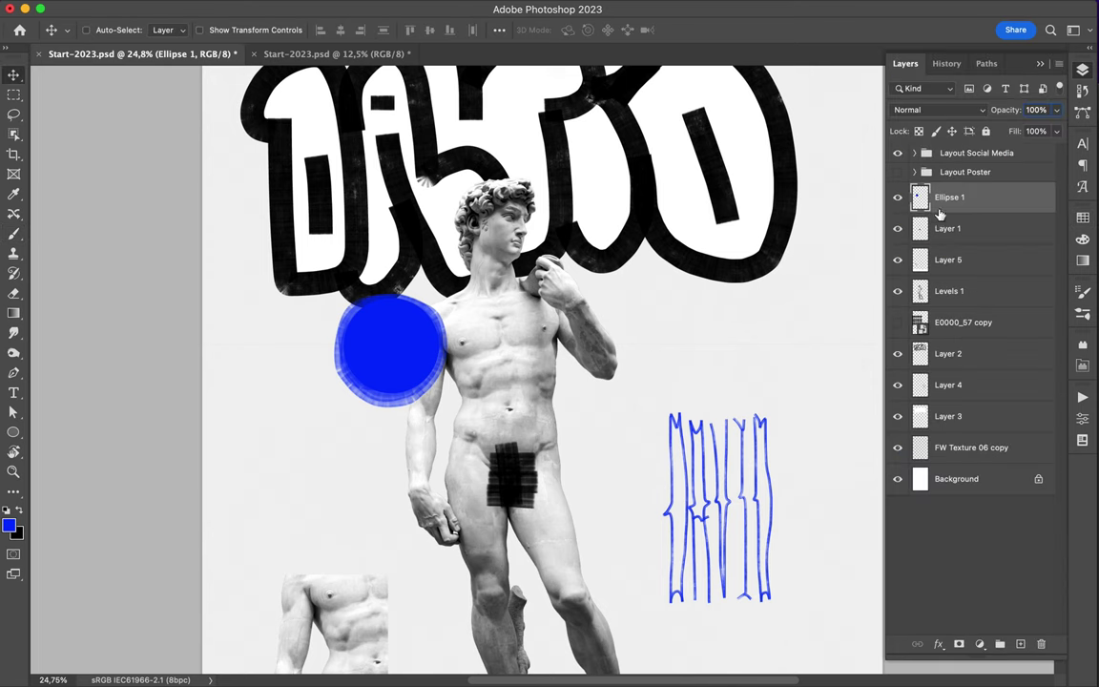
click(1020, 644)
key(b)
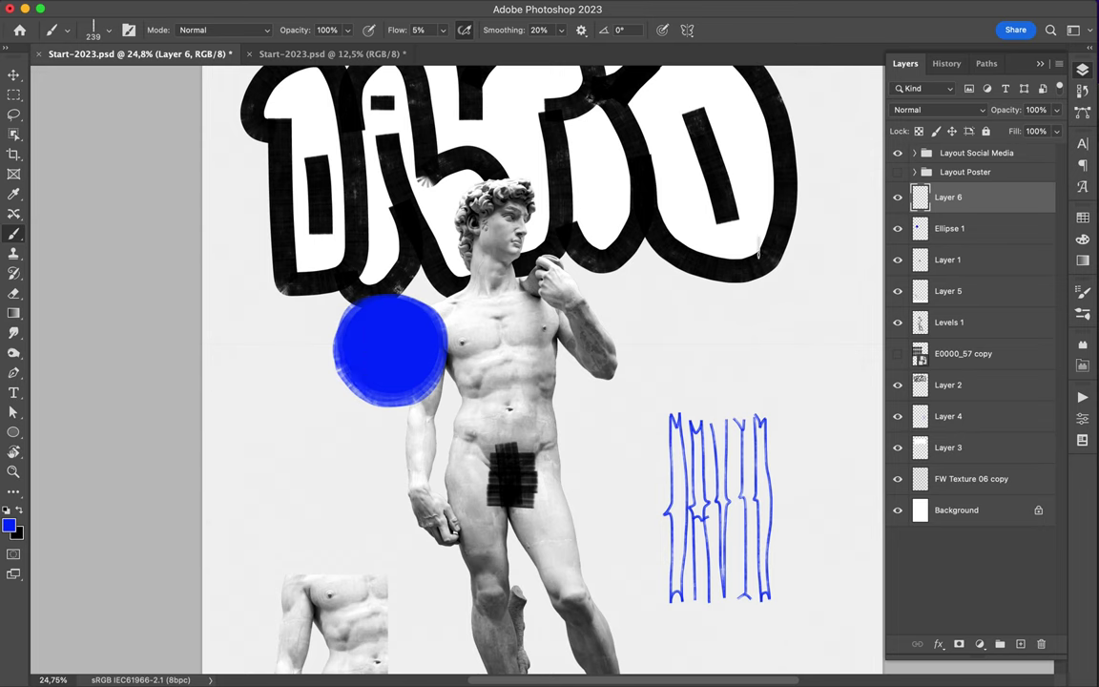
click(897, 228)
key(v)
drag(400, 365, 437, 322)
drag(959, 323, 980, 336)
scroll(650, 343, down, 3)
scroll(573, 382, down, 2)
Duplicate the blue circle onto the statue's thigh and move the copy above Levels 1
mouse_move(449, 215)
mouse_down()
mouse_move(615, 521)
mouse_move(593, 454)
mouse_up()
key(ctrl+t)
key(Return)
drag(958, 322, 996, 289)
drag(558, 406, 588, 433)
Duplicate the thigh circle, shrink it and move it to the lower left
key(ctrl+j)
key(ctrl+t)
drag(442, 559, 458, 572)
key(Return)
Add an empty layer directly above the Background layer
scroll(456, 582, down, 3)
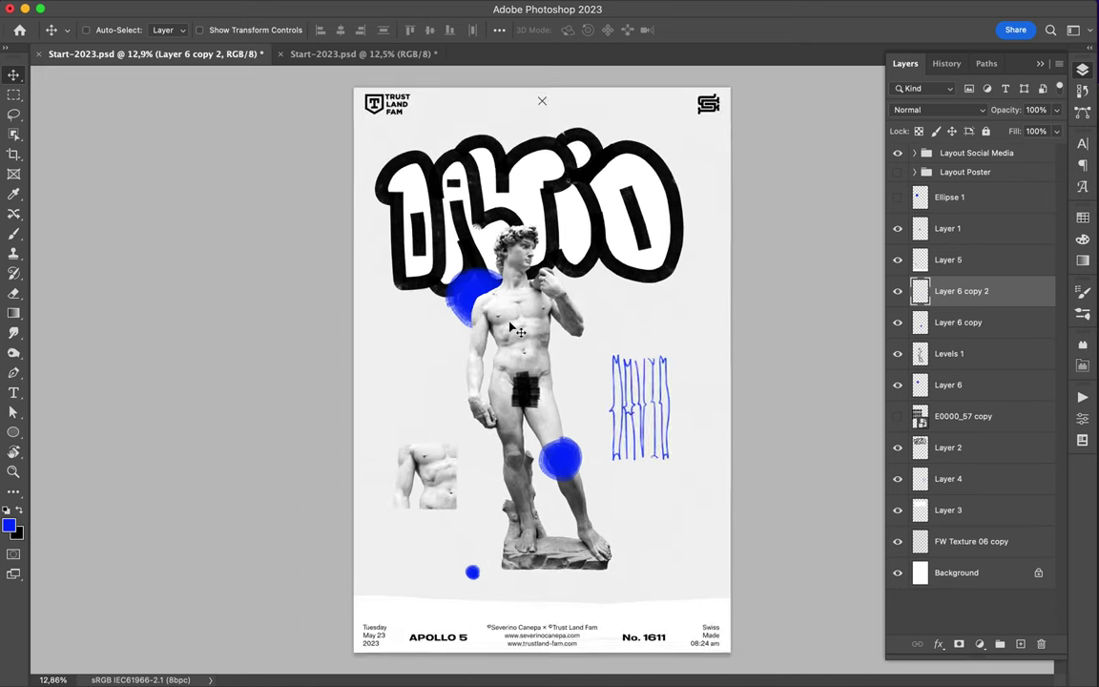
scroll(477, 430, up, 2)
scroll(511, 327, up, 1)
click(1012, 572)
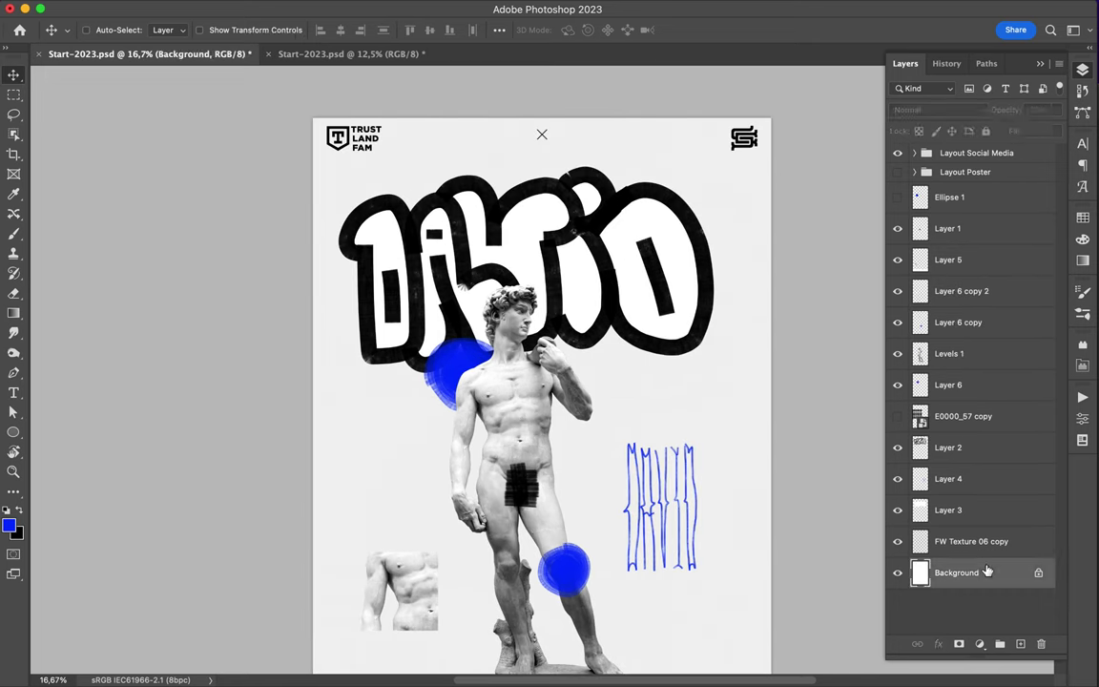
click(1020, 645)
scroll(696, 589, down, 2)
Draw the blue 3D box over the hips and an oval with the Moist Wedge brush
key(b)
click(108, 29)
scroll(128, 258, down, 3)
click(127, 340)
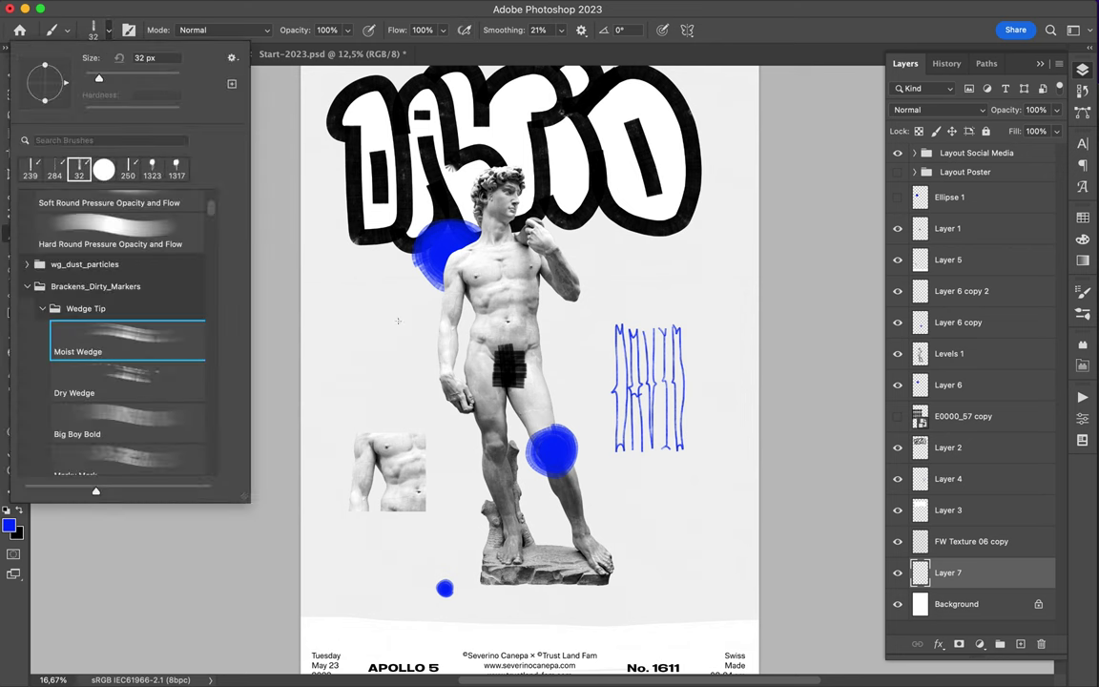
key(Return)
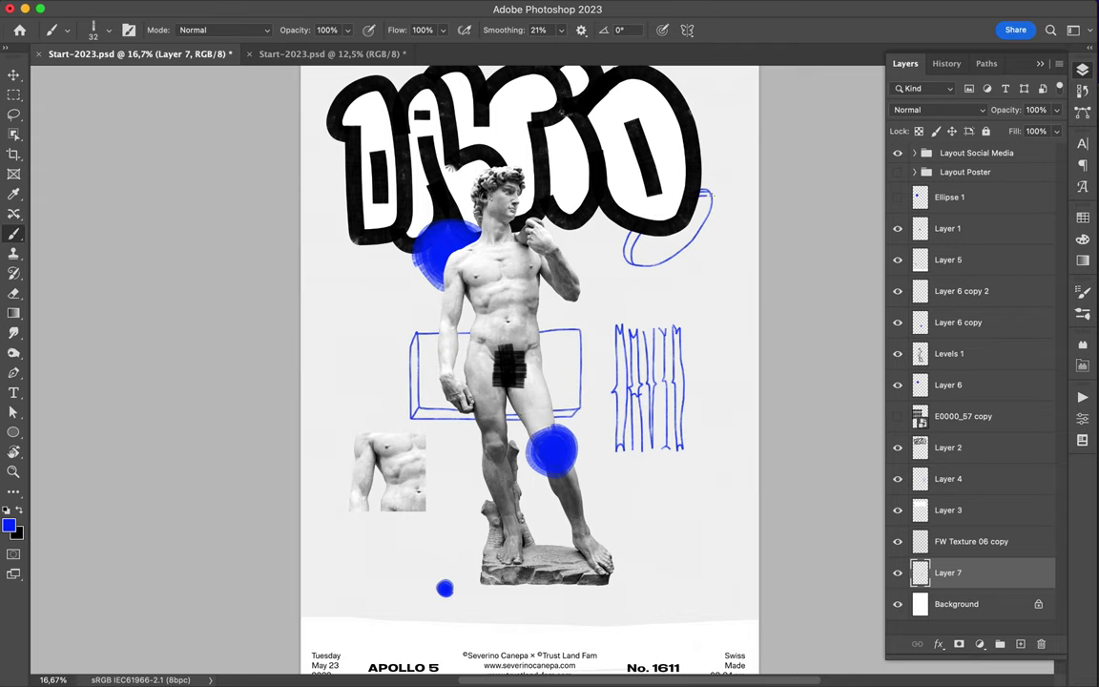
Move Layer 7 to the top of the layer stack
key(v)
drag(947, 573, 947, 191)
scroll(717, 220, up, 2)
scroll(718, 220, up, 2)
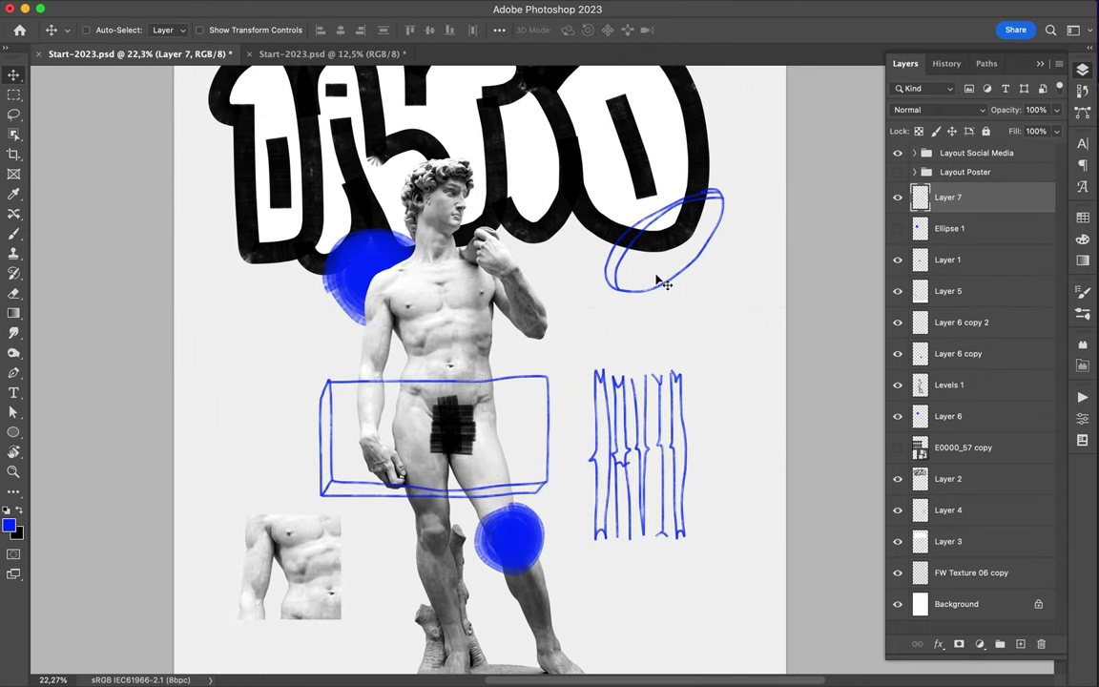
Raise Layer 8, close the oval outline, and fill it solid blue with a flat brush
drag(970, 572, 972, 195)
key(b)
drag(706, 225, 592, 256)
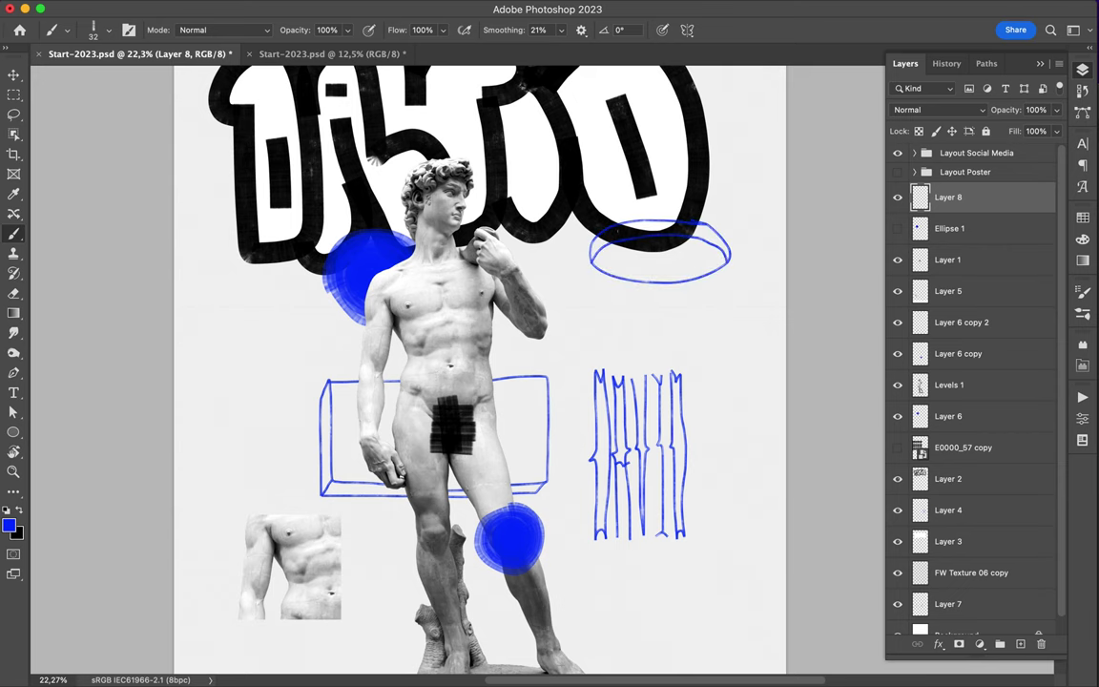
scroll(639, 227, up, 3)
click(94, 29)
click(103, 382)
mouse_move(450, 244)
mouse_down()
mouse_move(567, 243)
mouse_move(606, 256)
mouse_up()
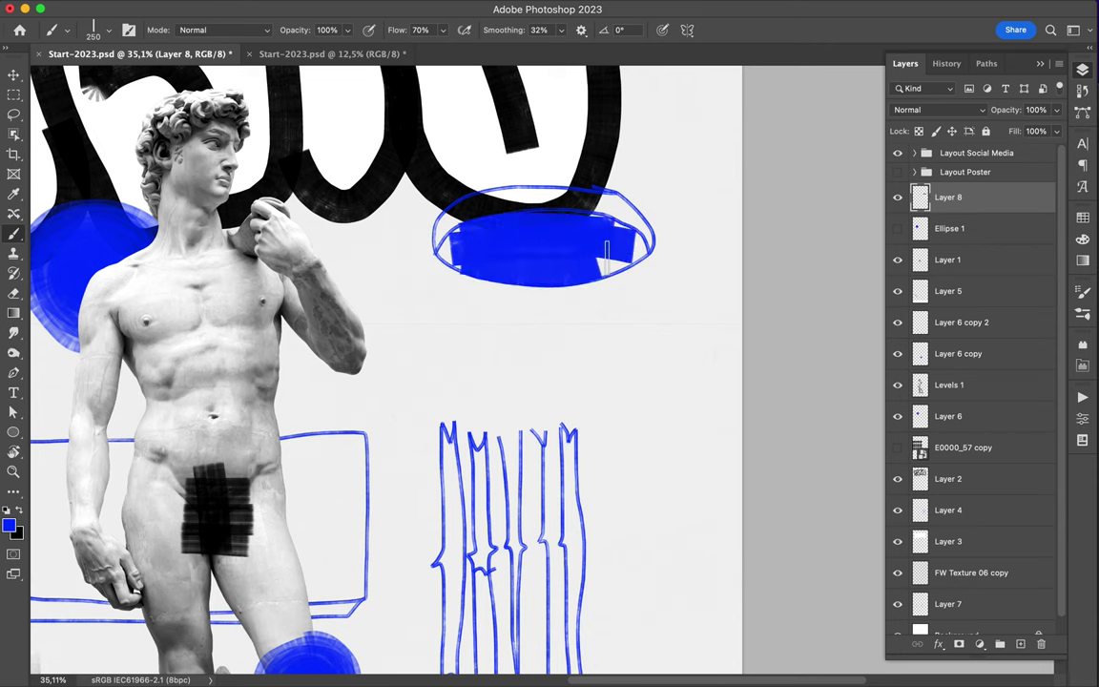
Return to the thin wedge brush and reposition the blue oval fill
click(93, 30)
click(86, 351)
key(Return)
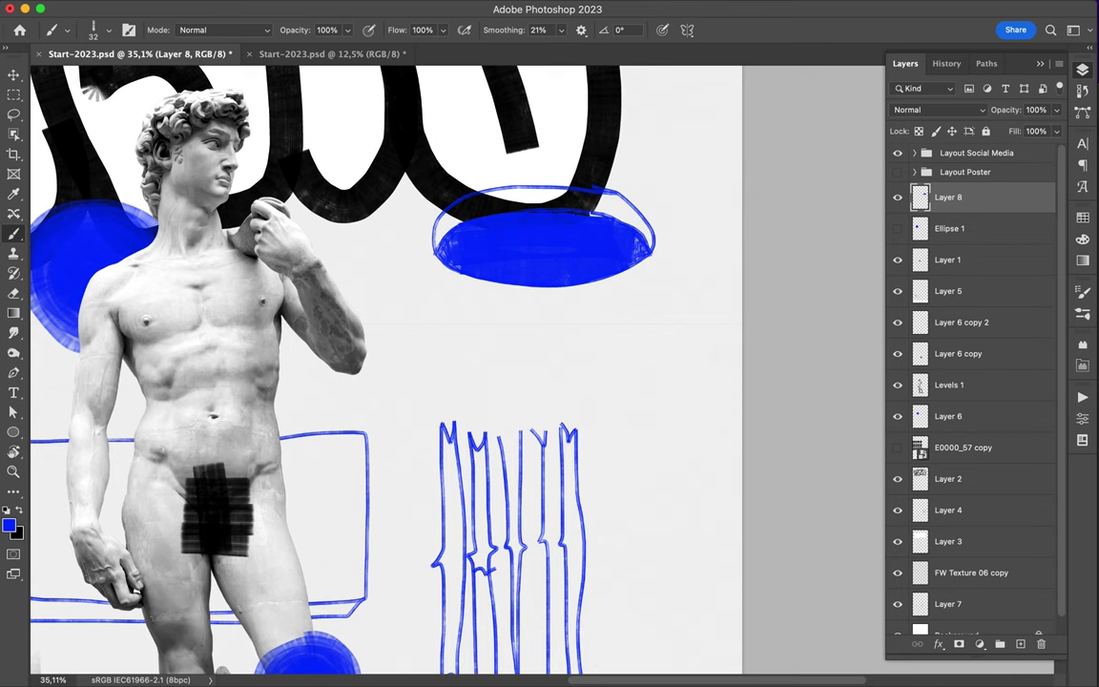
scroll(549, 334, down, 1)
key(v)
drag(587, 272, 566, 279)
Move Layer 4 below Layer 3 and add layer masks to Layers 2 and 3
click(948, 478)
drag(964, 512, 964, 559)
click(960, 644)
click(948, 196)
key(l)
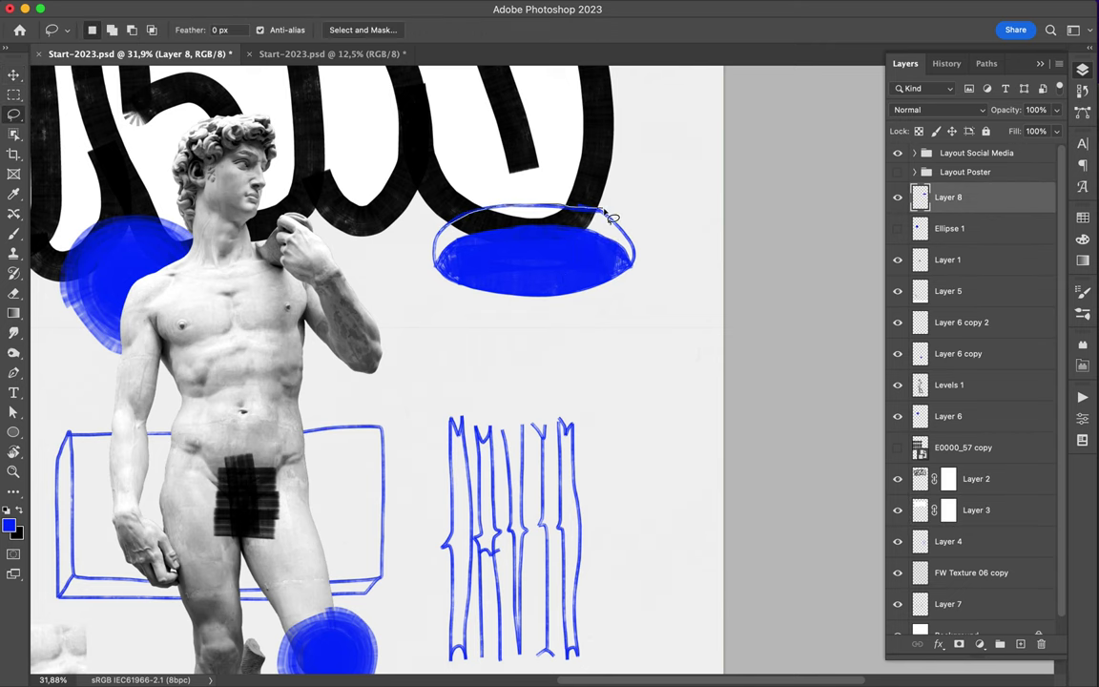
mouse_move(947, 197)
mouse_down()
mouse_move(1001, 381)
mouse_move(977, 542)
mouse_up()
key(v)
key(ctrl+z)
key(ctrl+z)
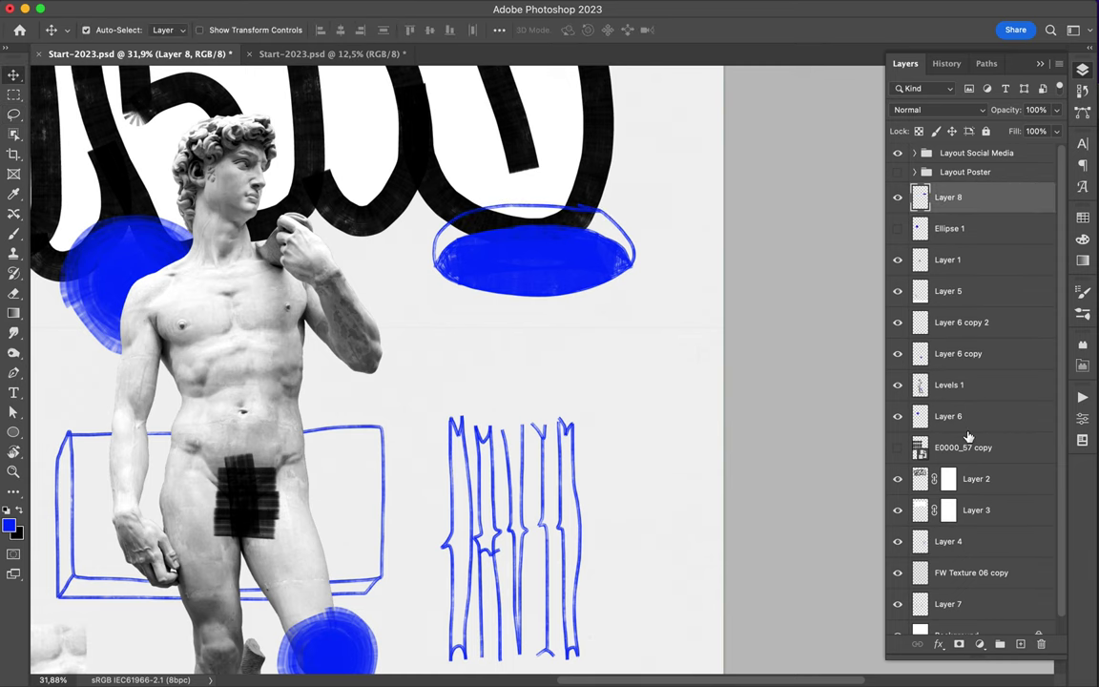
Move the blue disc lower and reselect Layer 8
drag(534, 250, 529, 349)
key(ctrl+minus)
click(496, 434)
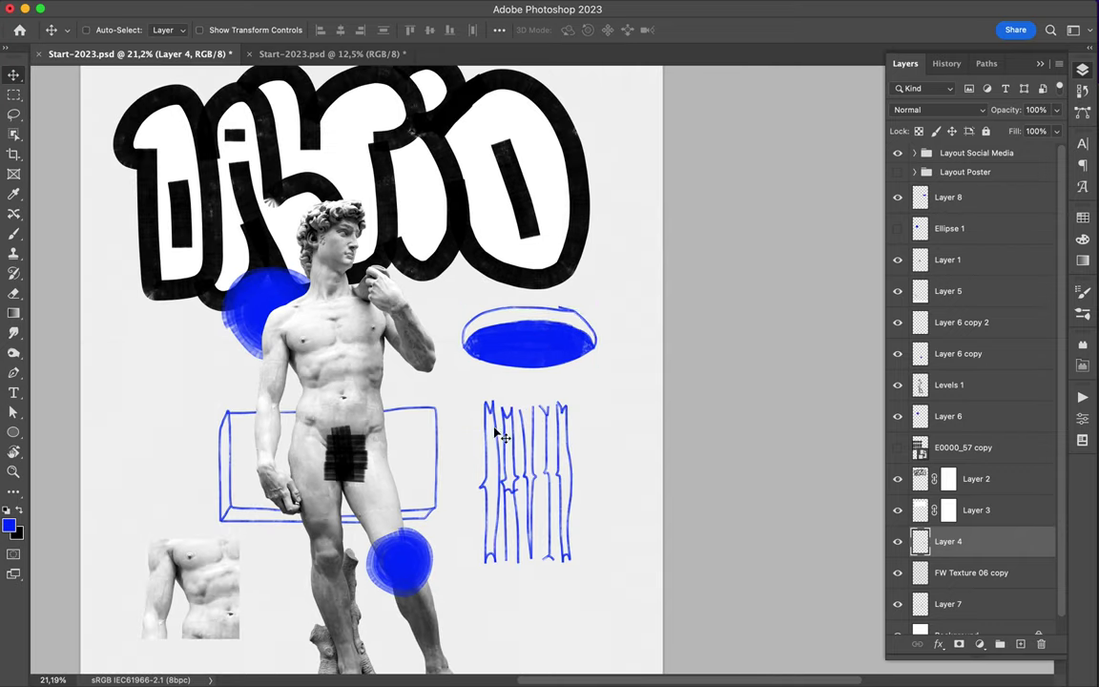
ctrl+click(540, 351)
scroll(540, 363, down, 5)
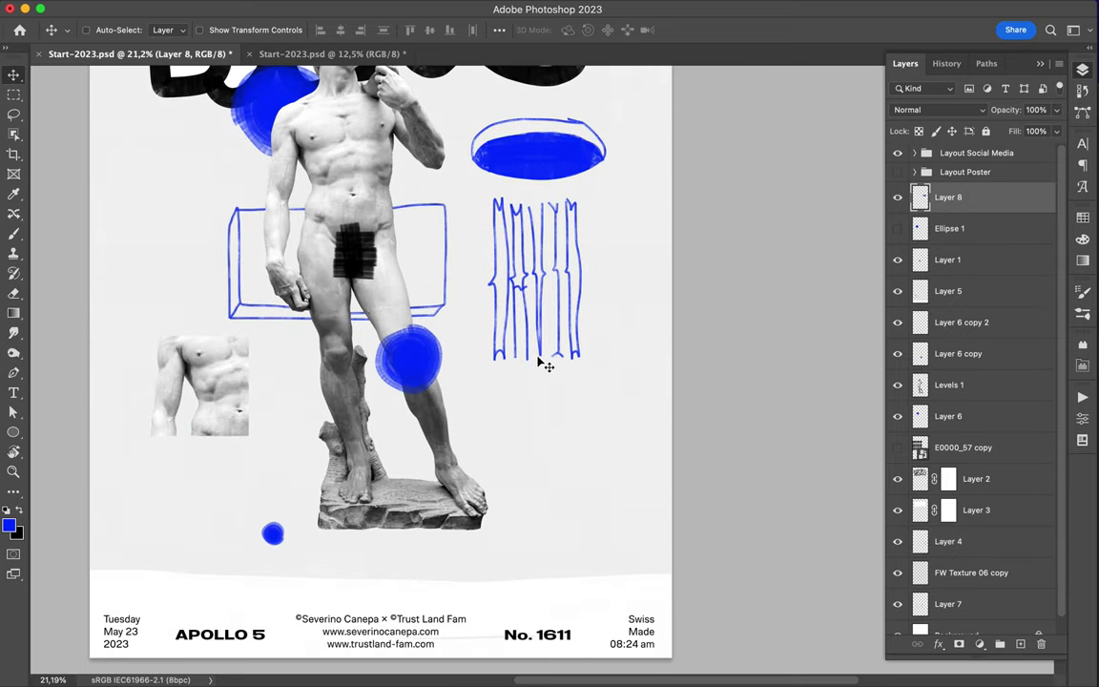
Paint a bold blue cube below the lettering with a Wedge Tip brush
key(b)
click(108, 29)
click(452, 349)
mouse_move(504, 385)
mouse_down()
mouse_move(586, 474)
mouse_move(499, 461)
mouse_move(592, 468)
mouse_move(612, 488)
mouse_up()
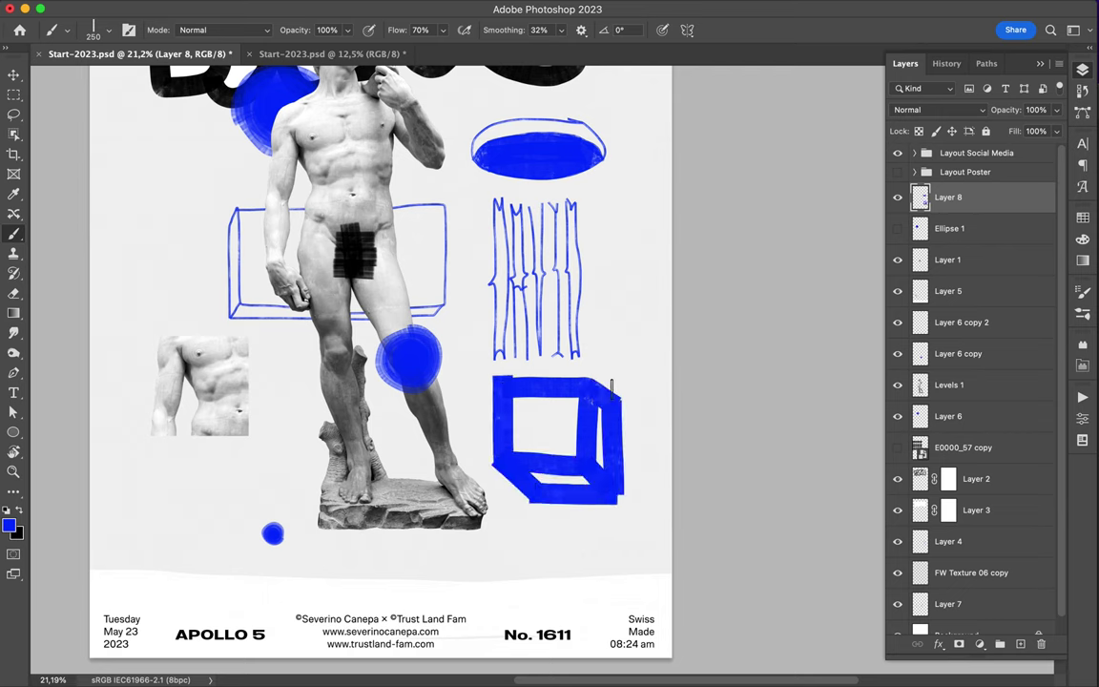
scroll(551, 362, down, 3)
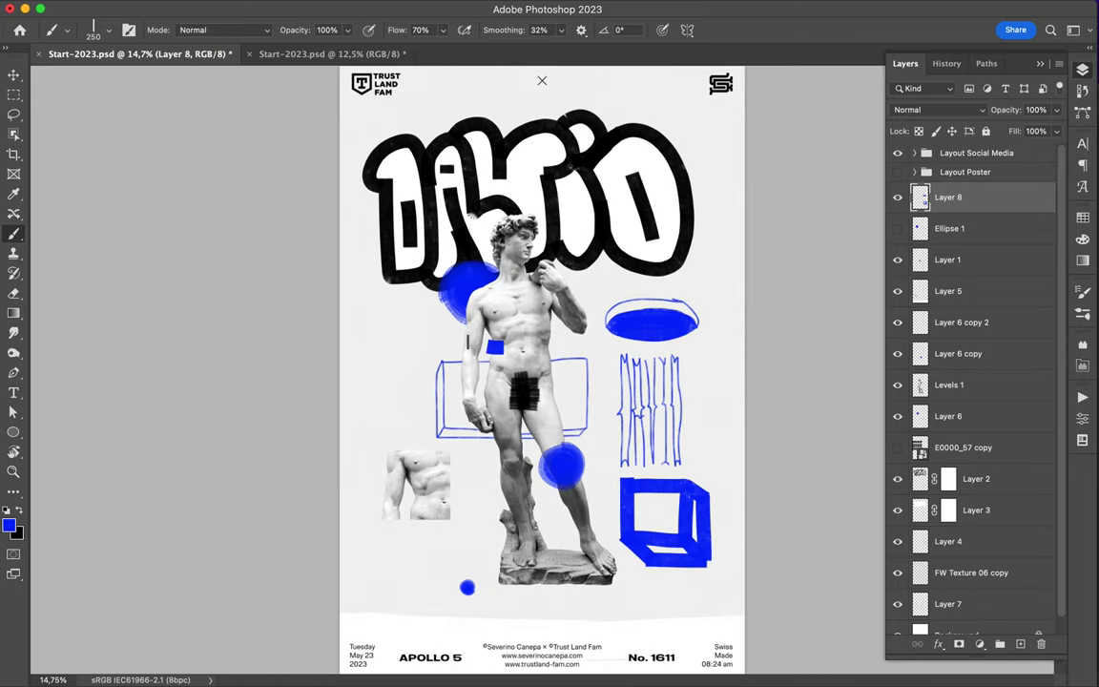
Paint a thick blue arc onto its own Layer 9, placed below FW Texture 06 copy, left of the statue
drag(467, 340, 419, 291)
key(m)
drag(382, 239, 467, 391)
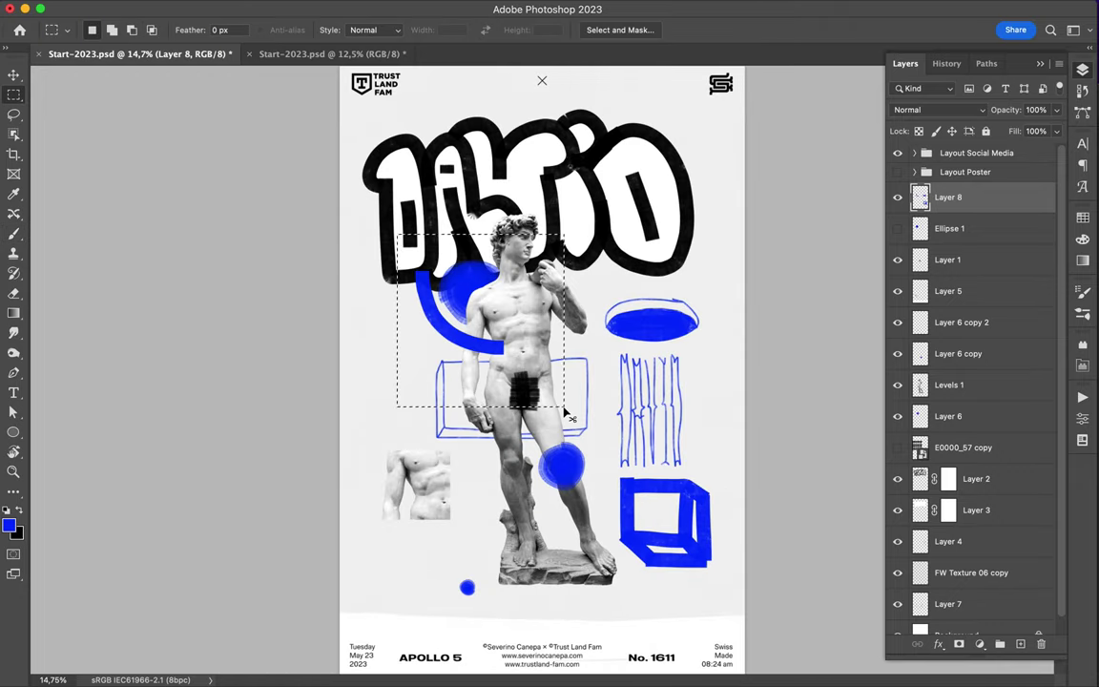
key(ctrl+shift+j)
drag(949, 228, 949, 594)
key(v)
drag(460, 332, 436, 326)
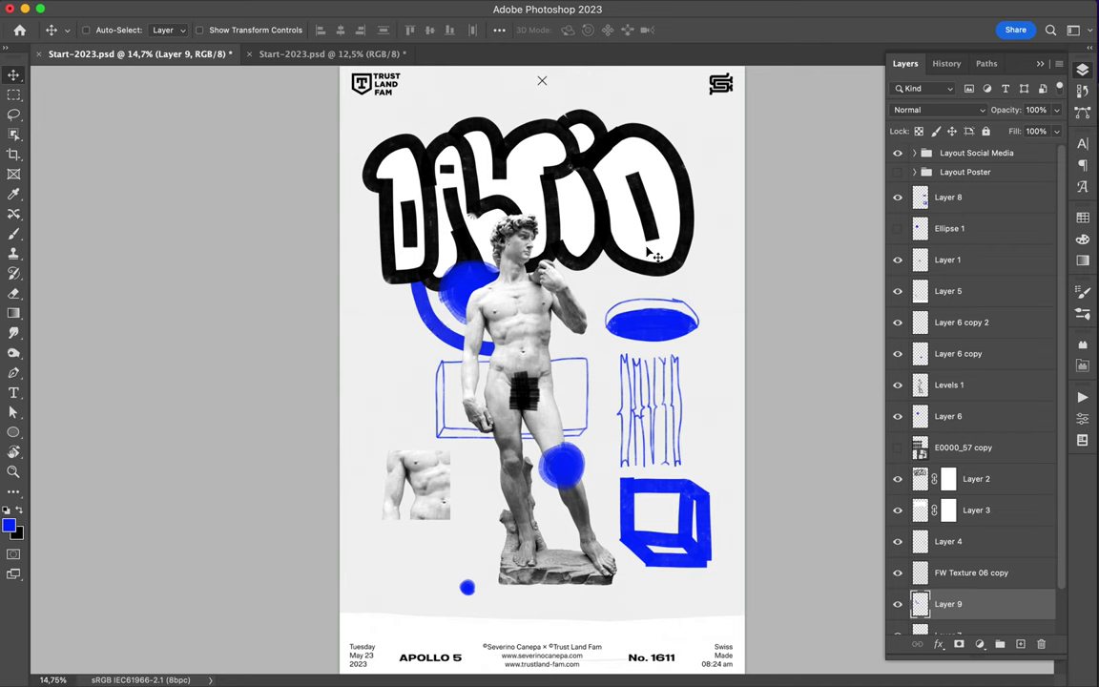
Cut the blue cube to Layer 10, then shift it lower and scale it smaller
click(950, 197)
key(m)
drag(612, 468, 748, 614)
key(ctrl+shift+j)
key(v)
mouse_move(706, 560)
mouse_down()
mouse_move(718, 577)
mouse_move(691, 554)
mouse_move(684, 579)
mouse_up()
key(ctrl+t)
key(Return)
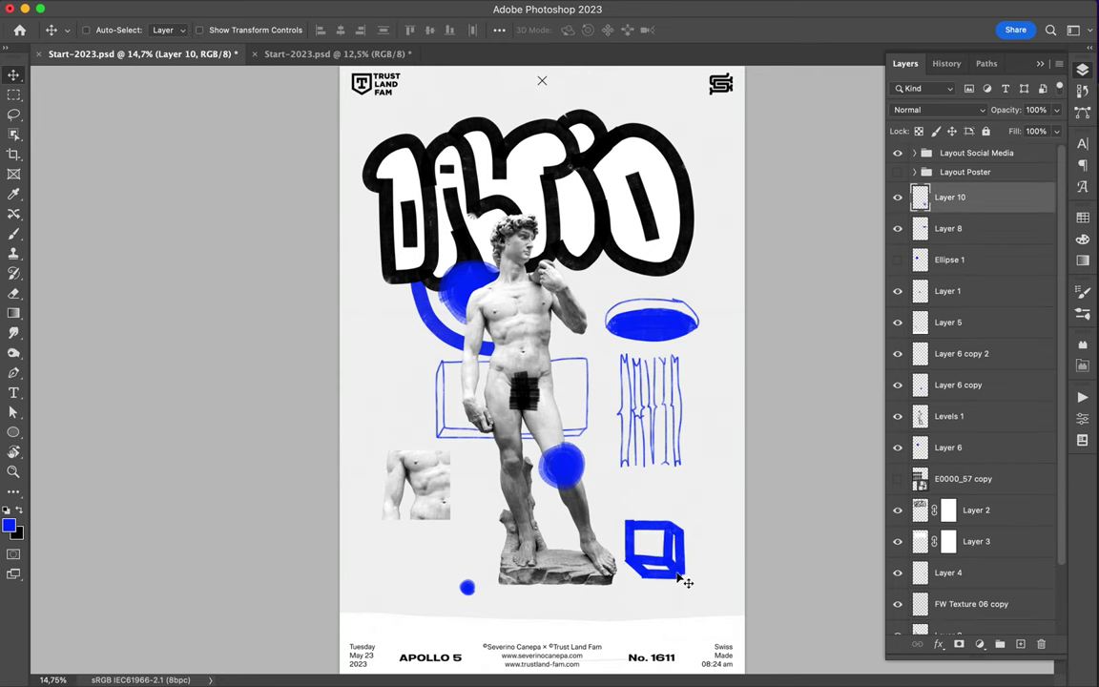
Paint white over the hip box on new Layer 11, placed between Layer 9 and Layer 7, with FW Texture 06 copy just above Background
key(b)
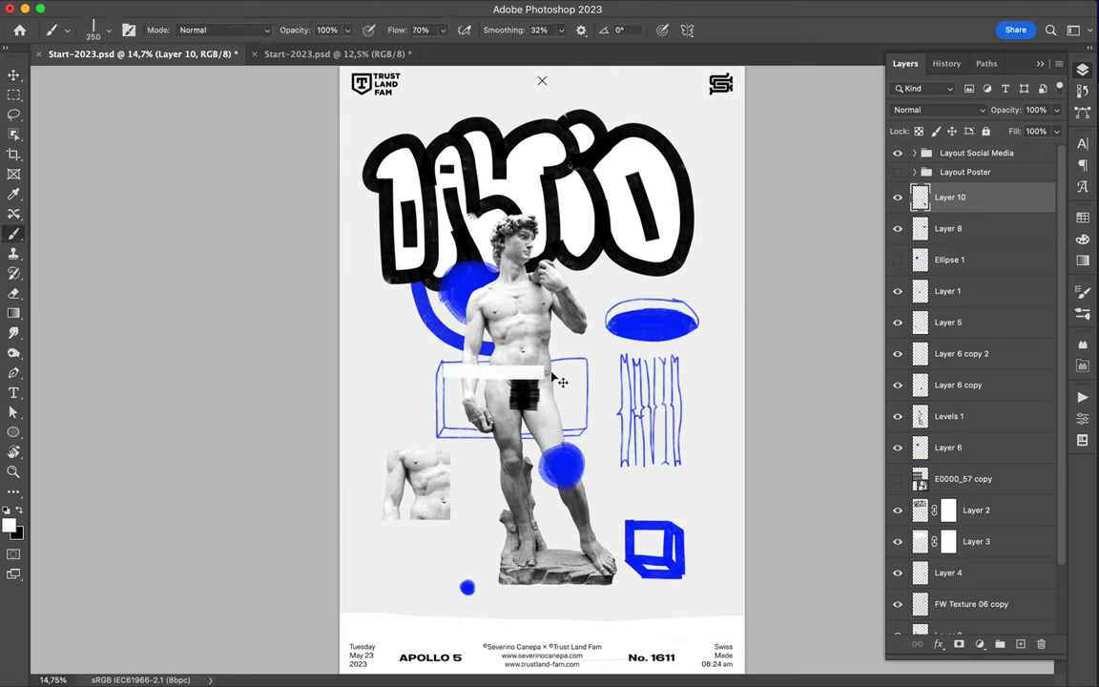
key(ctrl+shift+alt+n)
drag(583, 364, 446, 417)
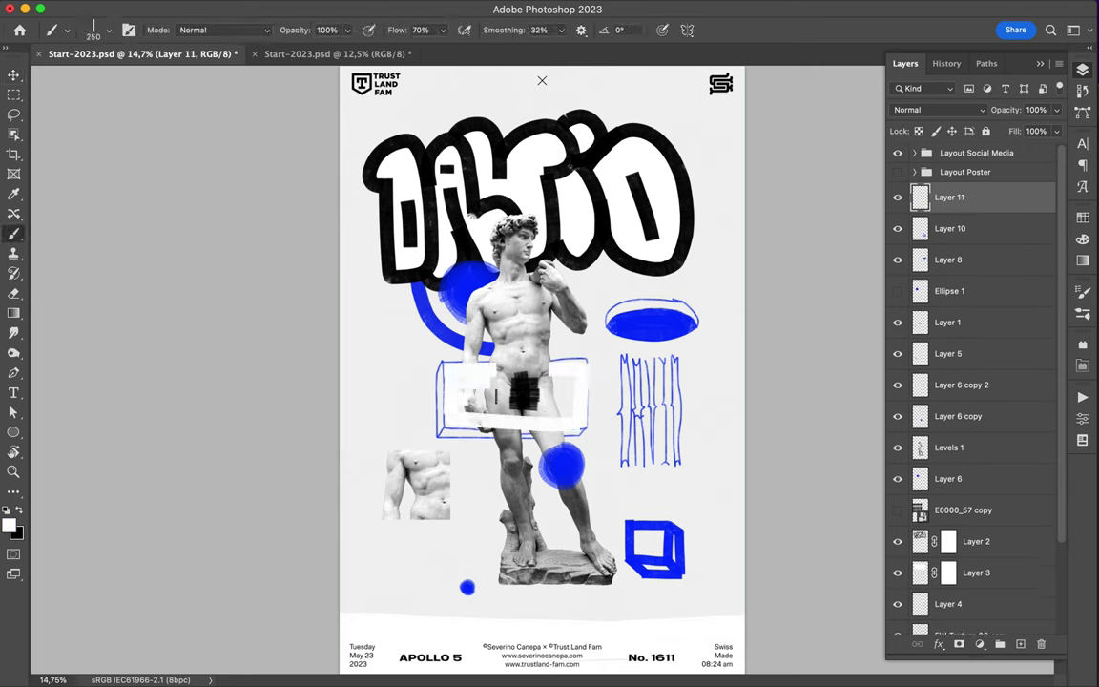
mouse_move(949, 196)
mouse_down()
mouse_move(975, 558)
mouse_move(954, 525)
mouse_move(954, 601)
mouse_up()
key(v)
mouse_move(950, 556)
mouse_down()
mouse_move(968, 523)
mouse_move(959, 486)
mouse_up()
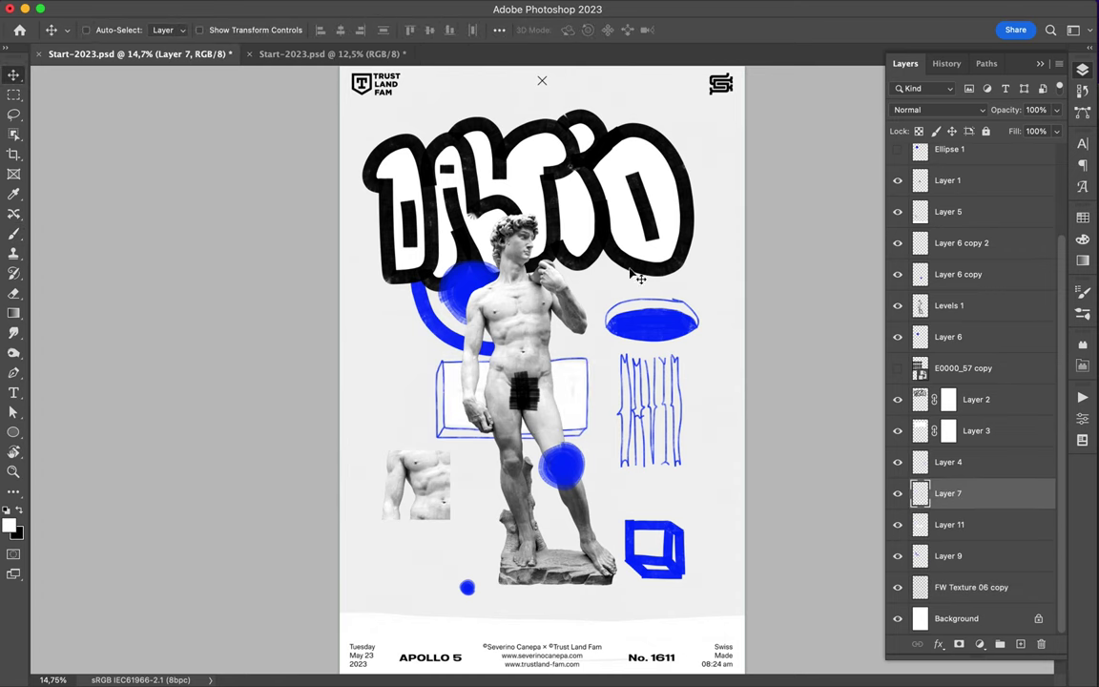
Add Layer 12 and set up the Still Spilly brush with blue from Swatches
key(b)
key(ctrl+shift+alt+n)
click(108, 29)
scroll(124, 385, down, 10)
click(124, 434)
scroll(418, 374, up, 3)
key(F6)
click(902, 257)
Scribble a dense blue square left of the statue, above the torso close-up
drag(404, 379, 466, 437)
mouse_move(400, 462)
mouse_down()
mouse_move(434, 411)
mouse_move(449, 439)
mouse_move(416, 403)
mouse_move(449, 411)
mouse_move(425, 406)
mouse_up()
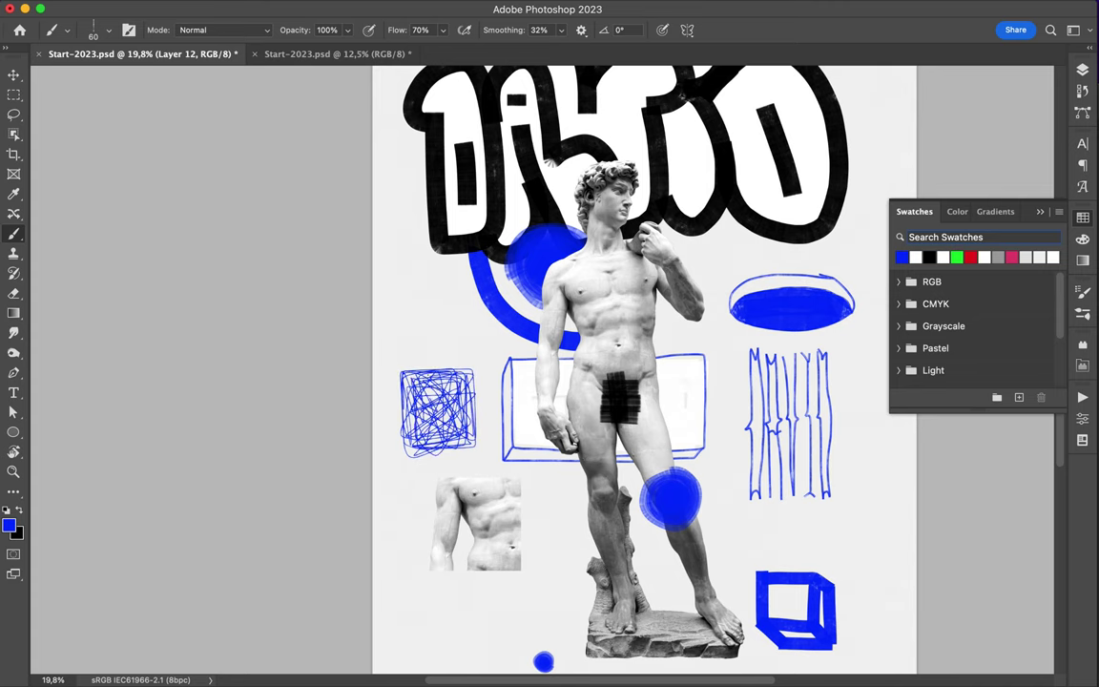
scroll(418, 372, down, 3)
Shift the torso close-up slightly to the right with the Move tool
key(v)
scroll(589, 406, up, 3)
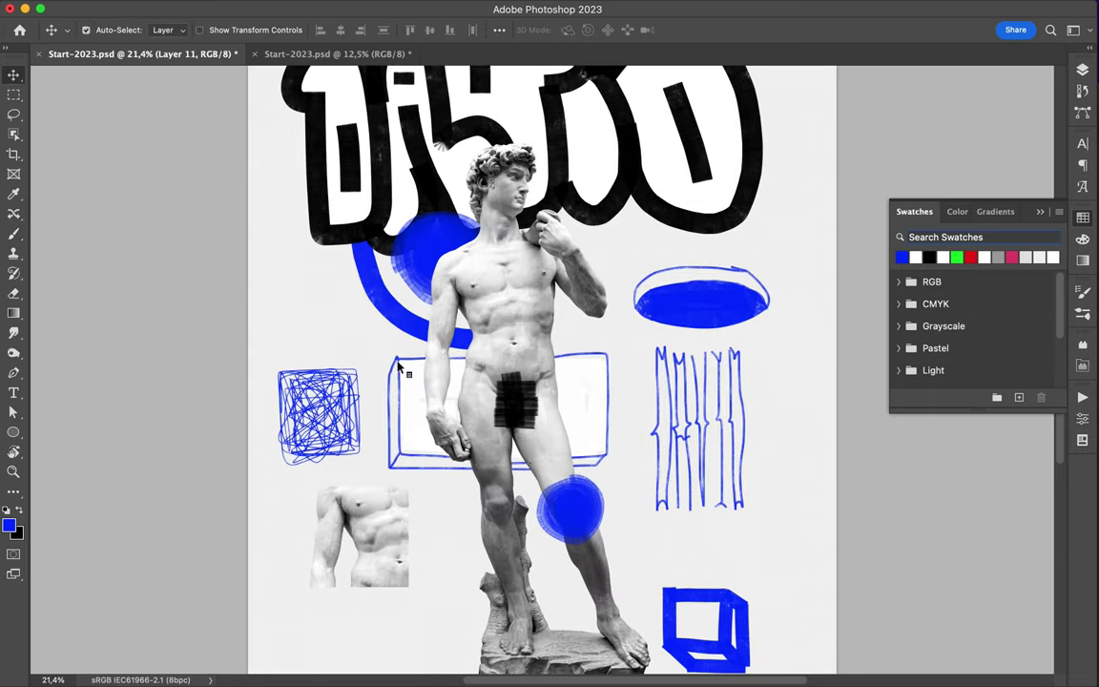
ctrl+click(725, 561)
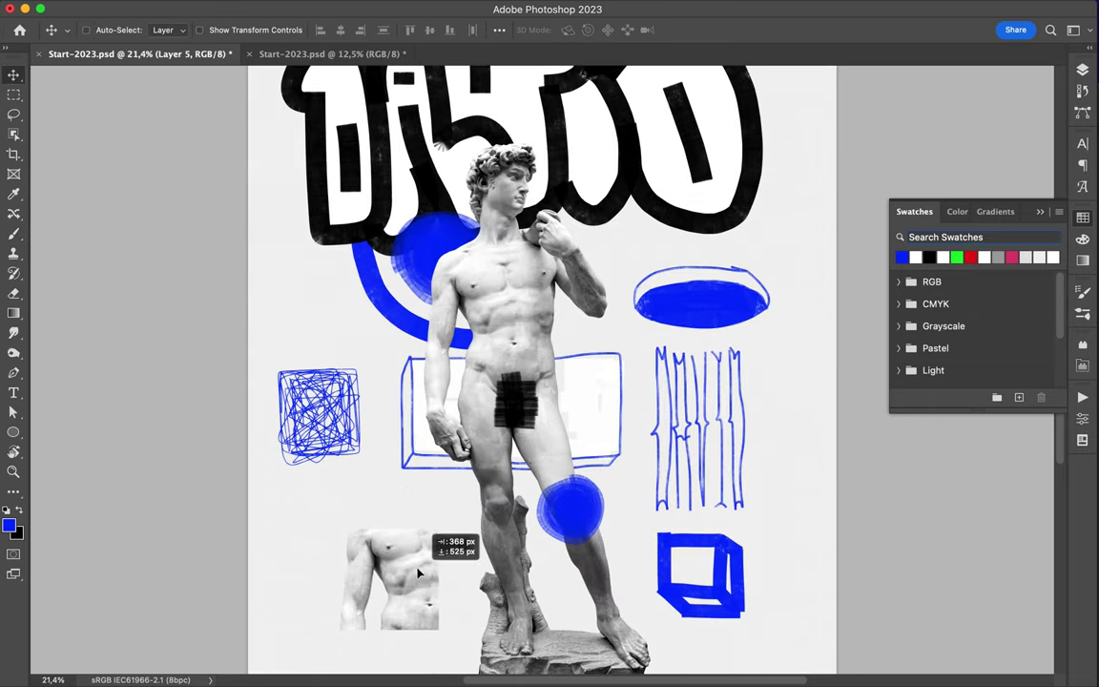
ctrl+click(343, 420)
scroll(367, 439, down, 1)
scroll(367, 439, down, 2)
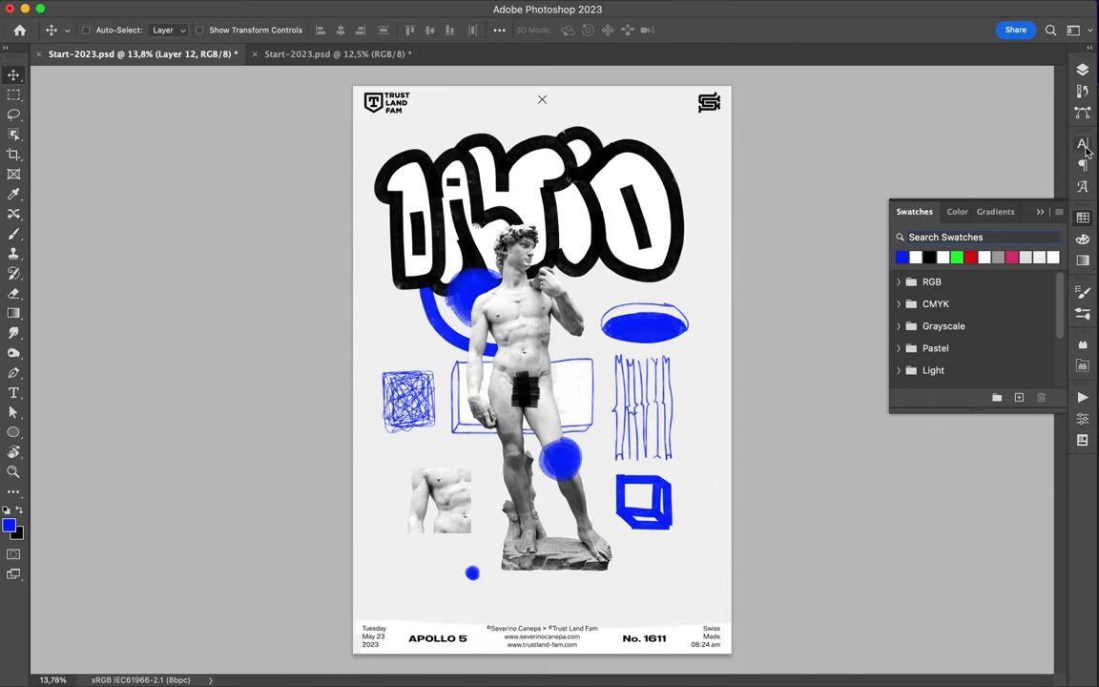
Add empty Layer 13 and ready the brush with white as the foreground colour
key(F7)
click(1020, 644)
key(b)
key(d)
key(x)
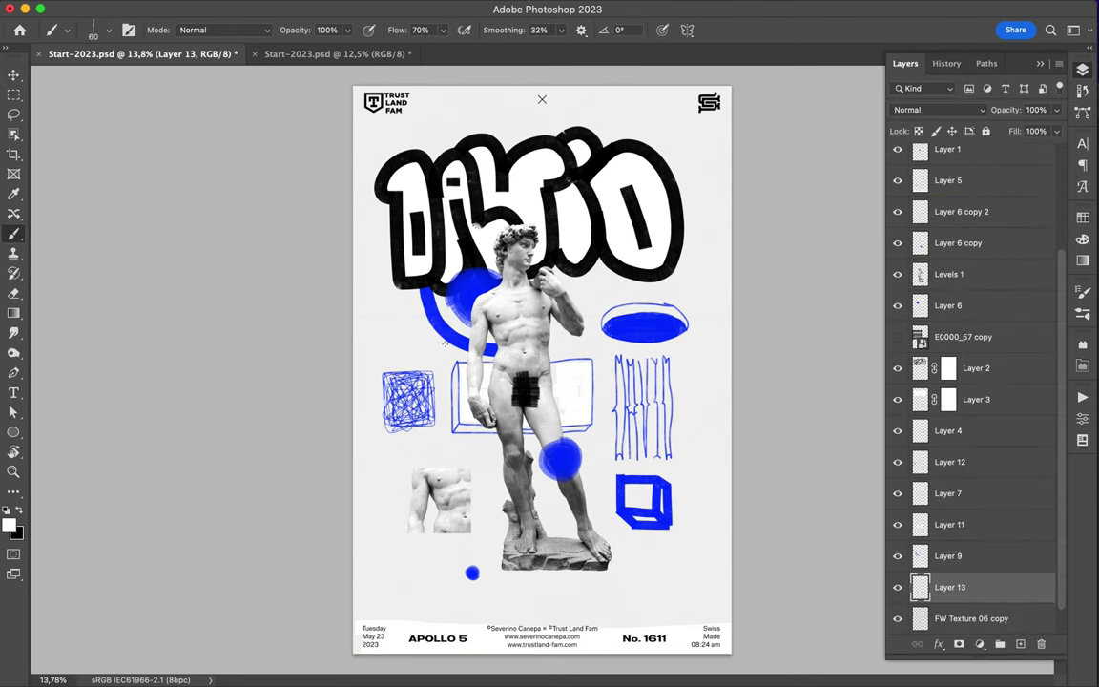